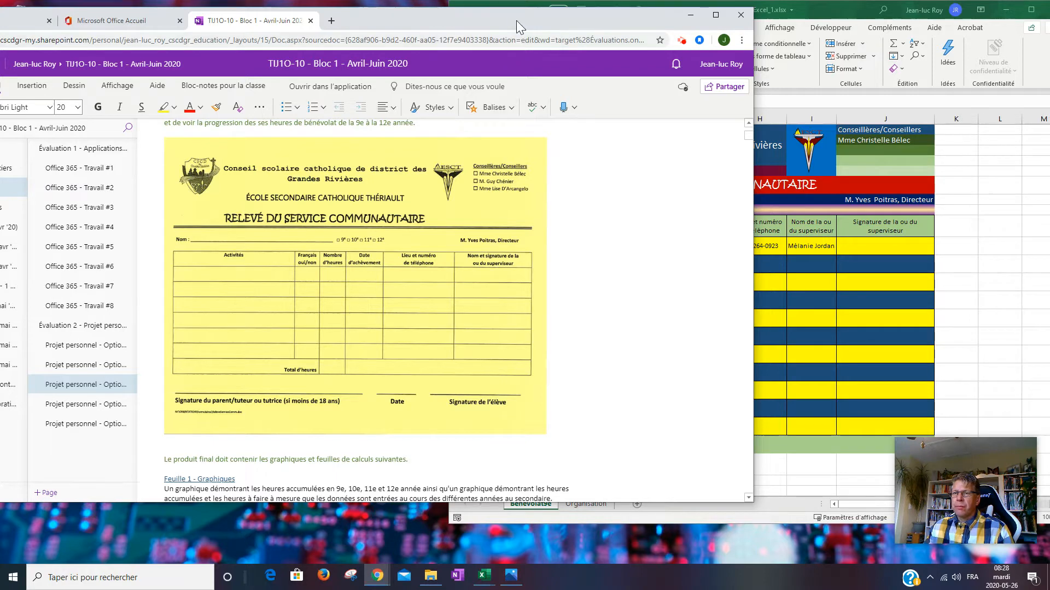
Minimize the browser window to bring the workbook and the reference picture into view.
left_click(690, 15)
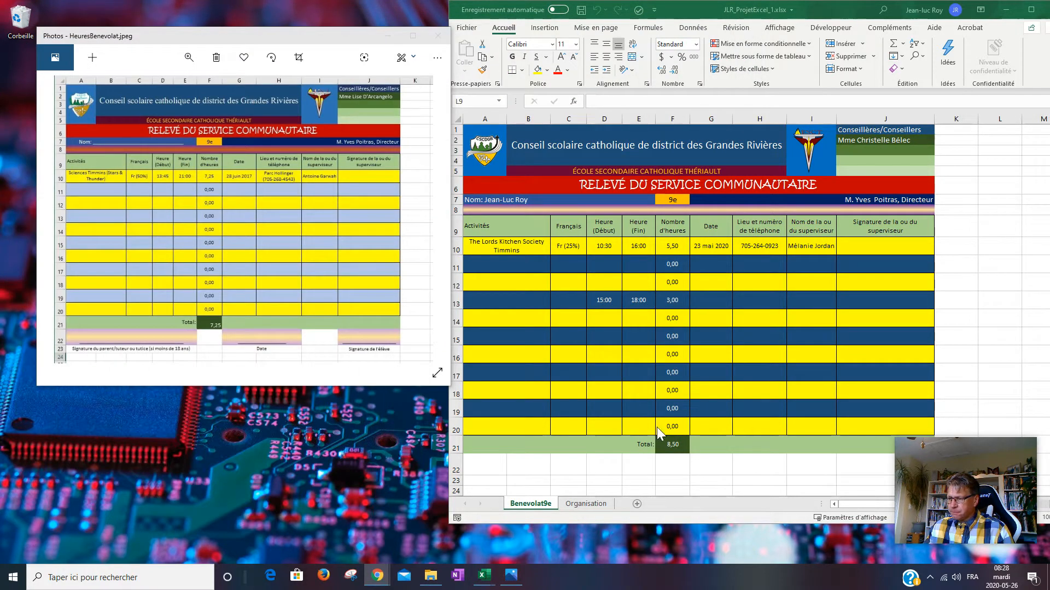
mouse_move(985, 464)
left_click_drag(985, 464, 157, 468)
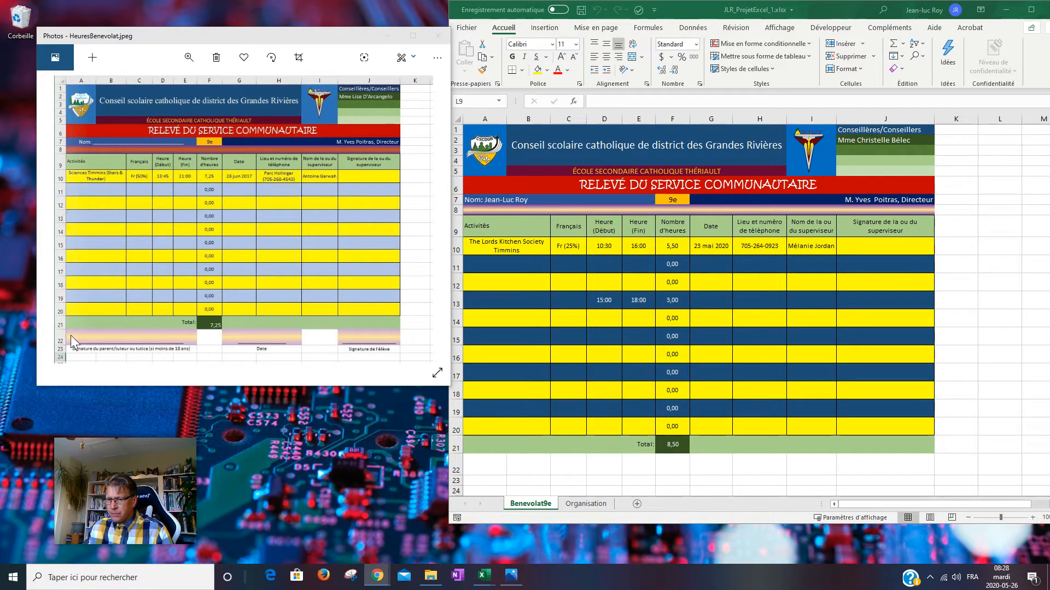
Check the row height setting of row 22 on the Benevolat9e sheet.
left_click(460, 464)
right_click(454, 465)
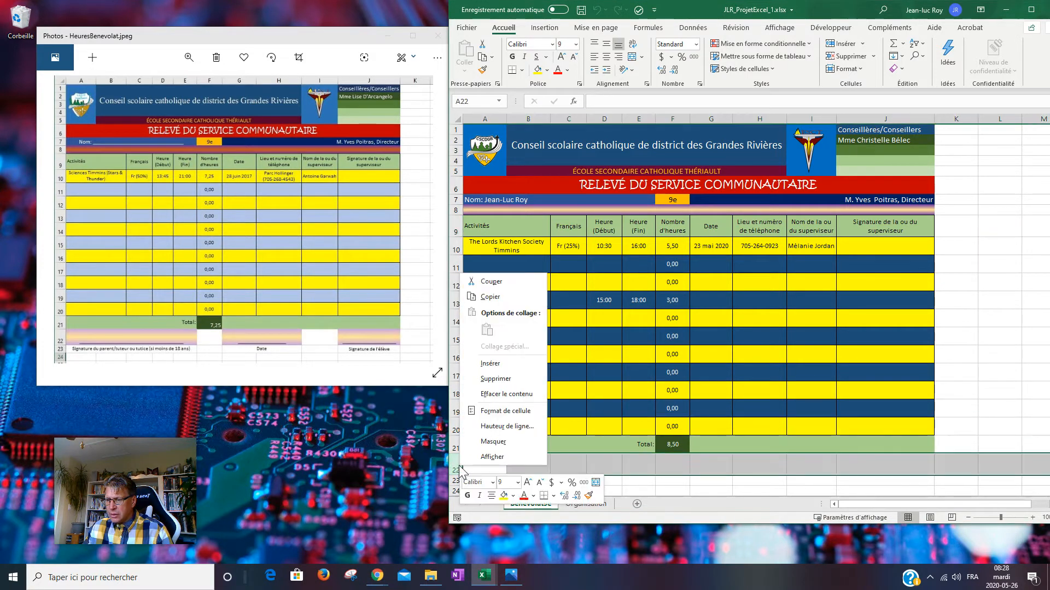
left_click(497, 435)
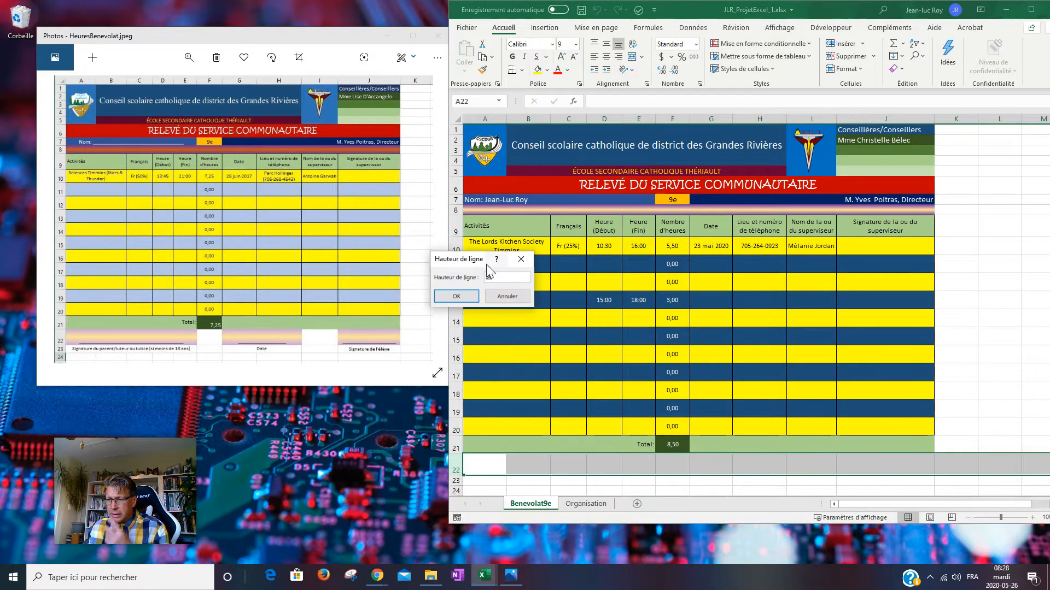
left_click(504, 301)
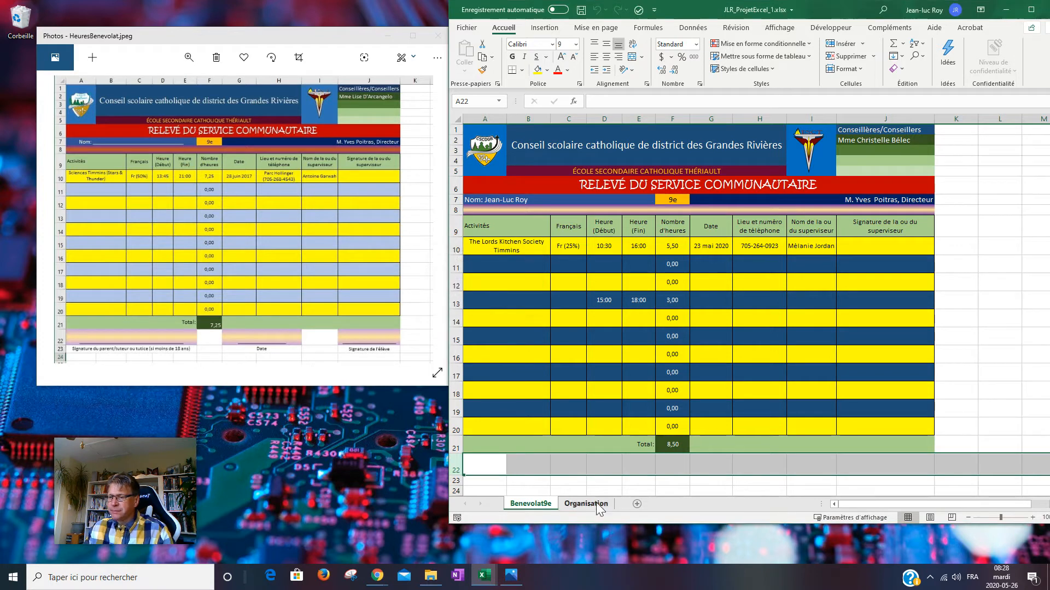
left_click(537, 468)
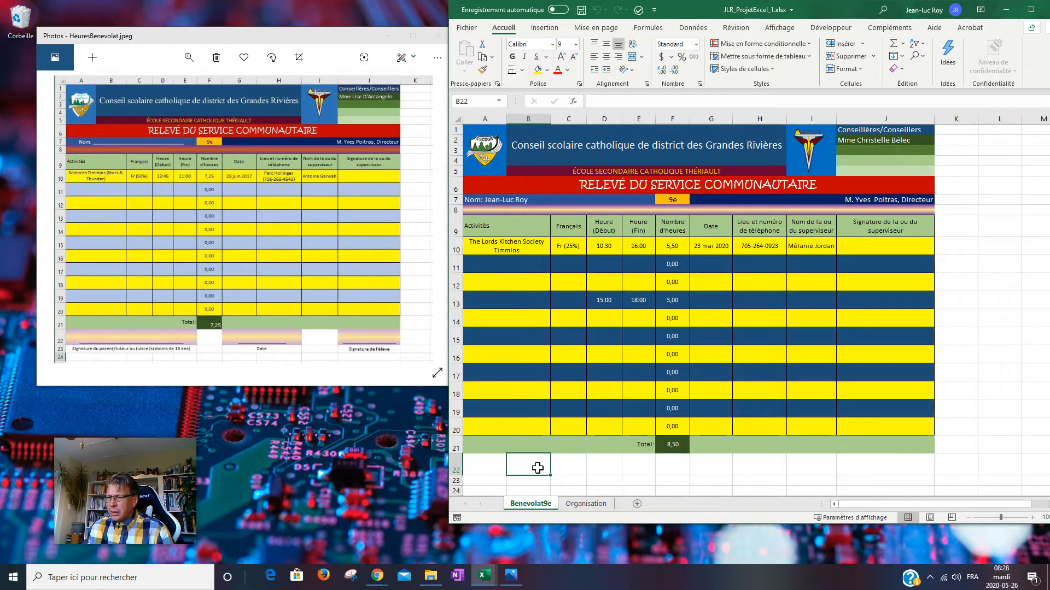
left_click(481, 462)
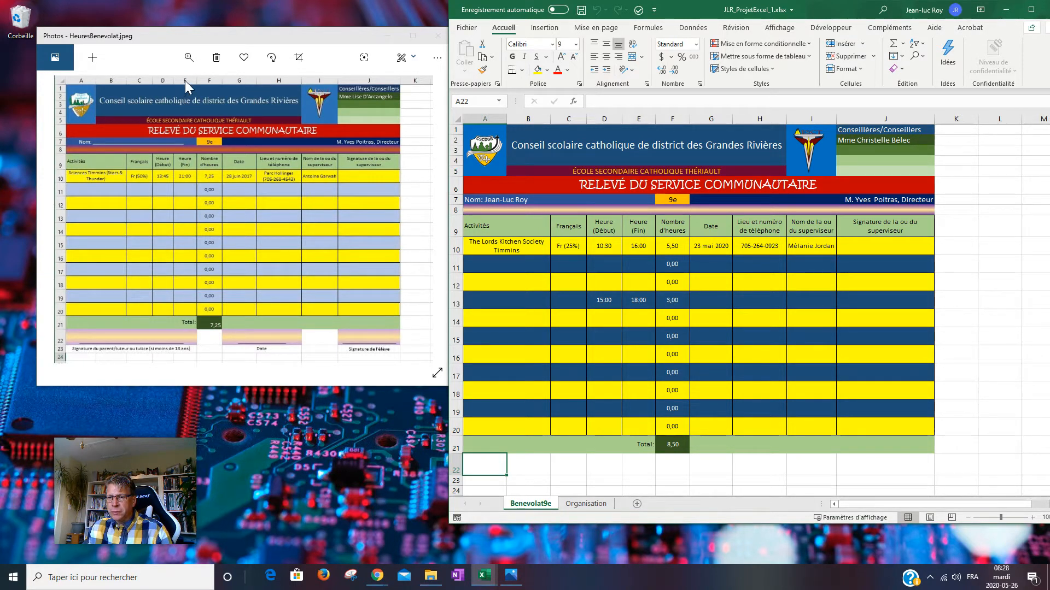
left_click(541, 467)
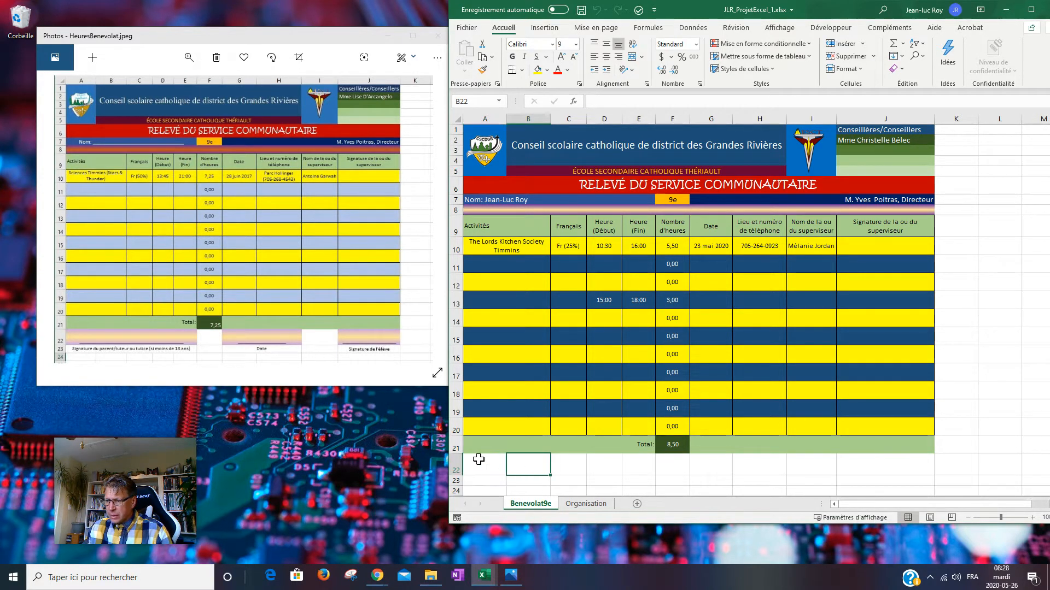
Merge cells A22:E22 below the total row, with wrapped text, centred horizontally and aligned to the bottom vertically.
left_click_drag(481, 462, 639, 462)
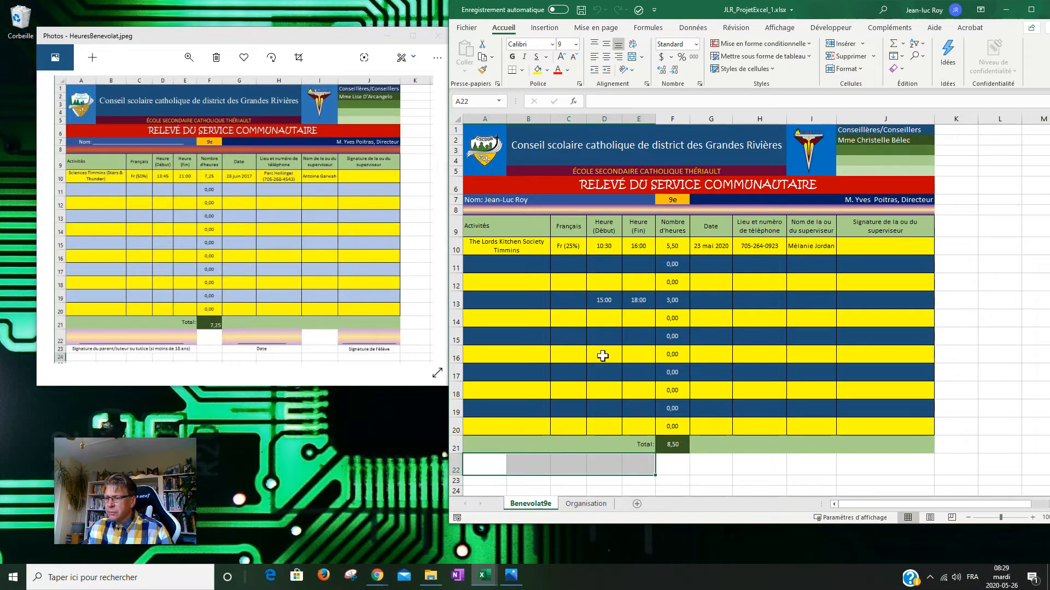
right_click(573, 466)
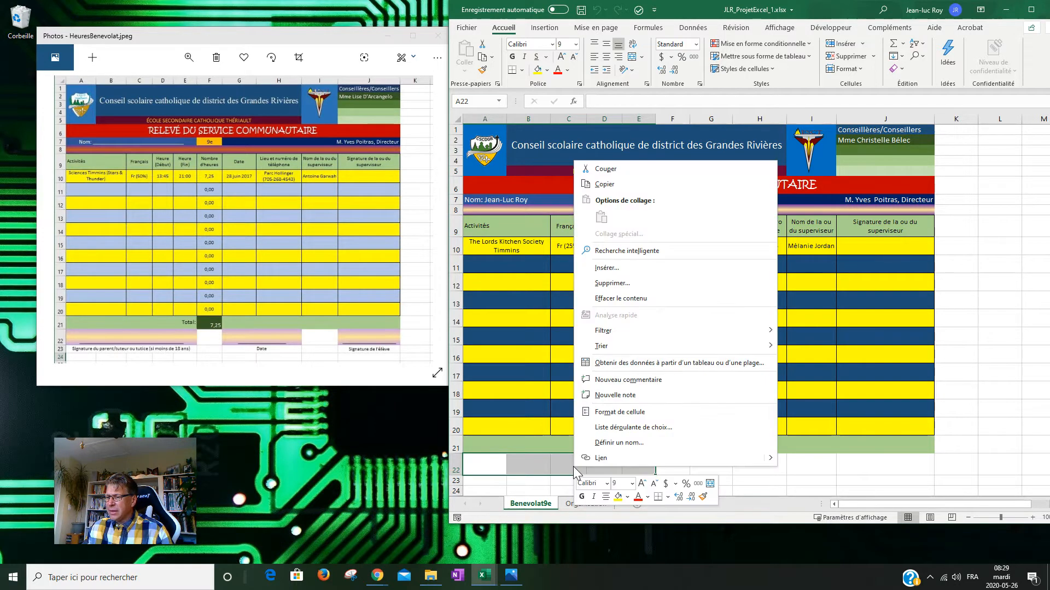
left_click(628, 414)
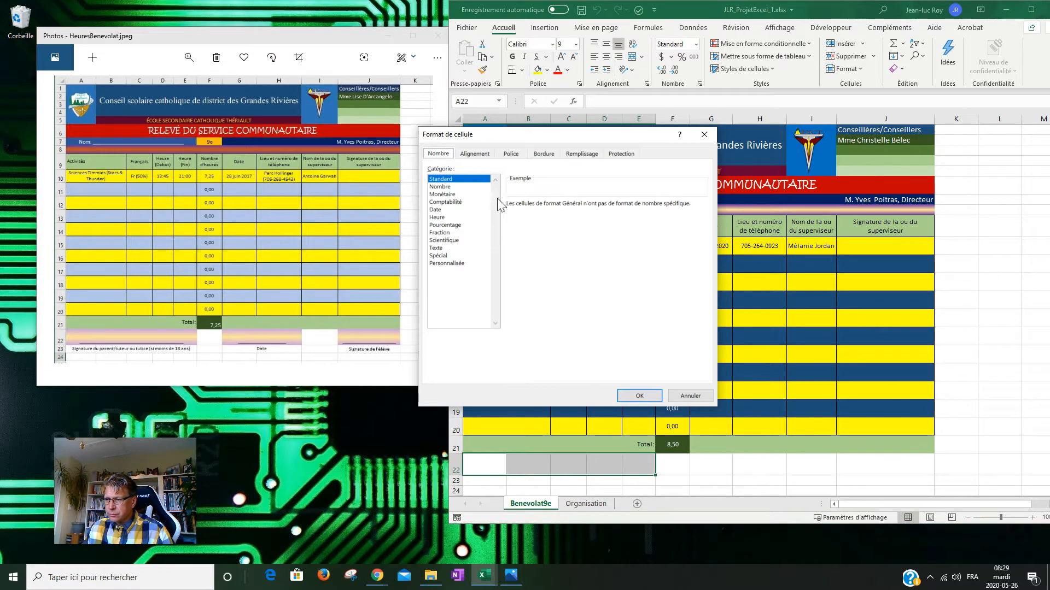
left_click(480, 155)
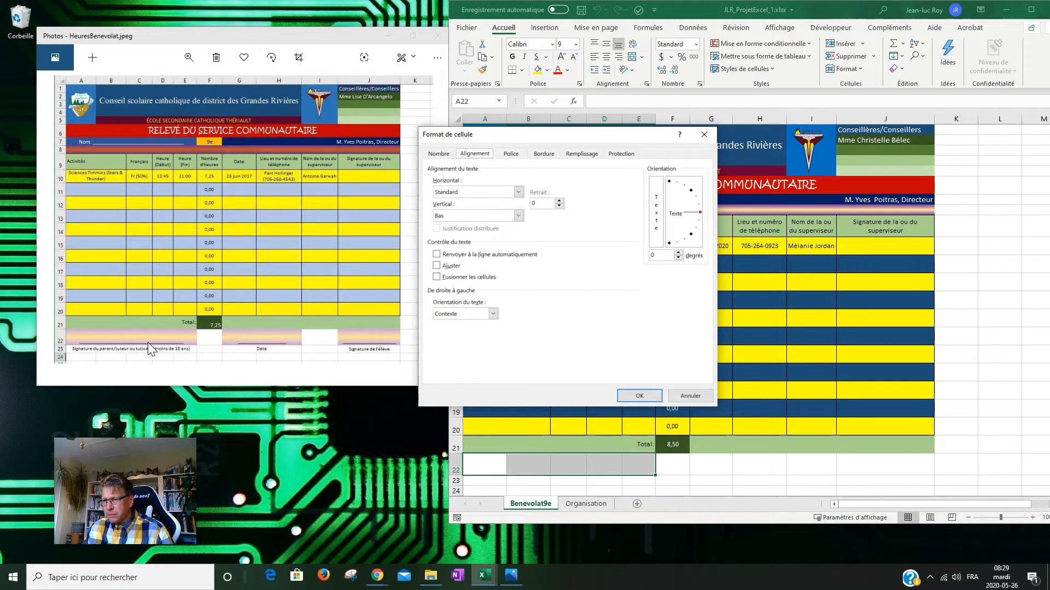
left_click(518, 192)
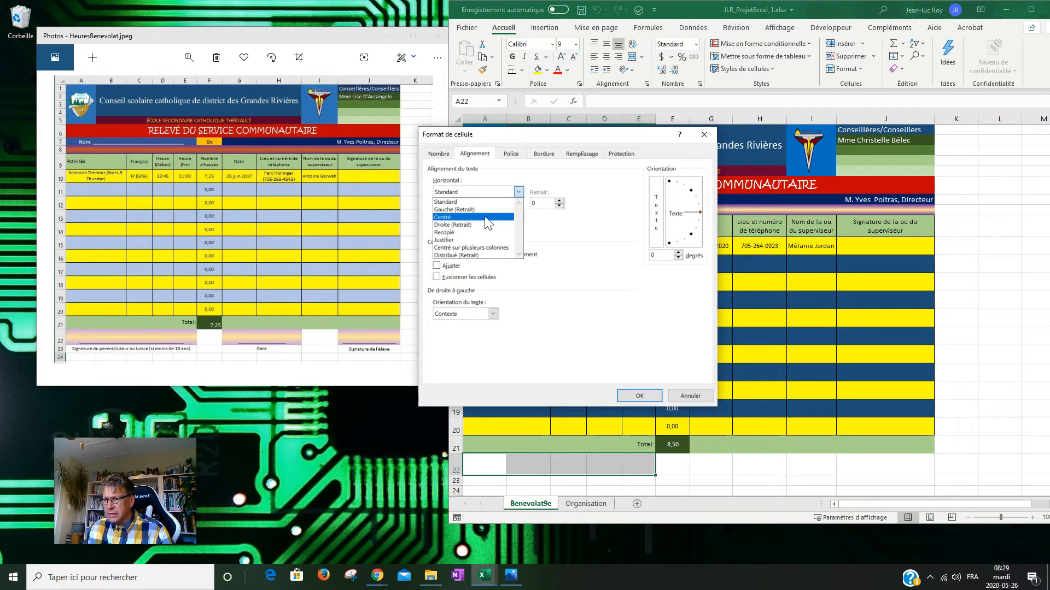
left_click(495, 217)
left_click(521, 217)
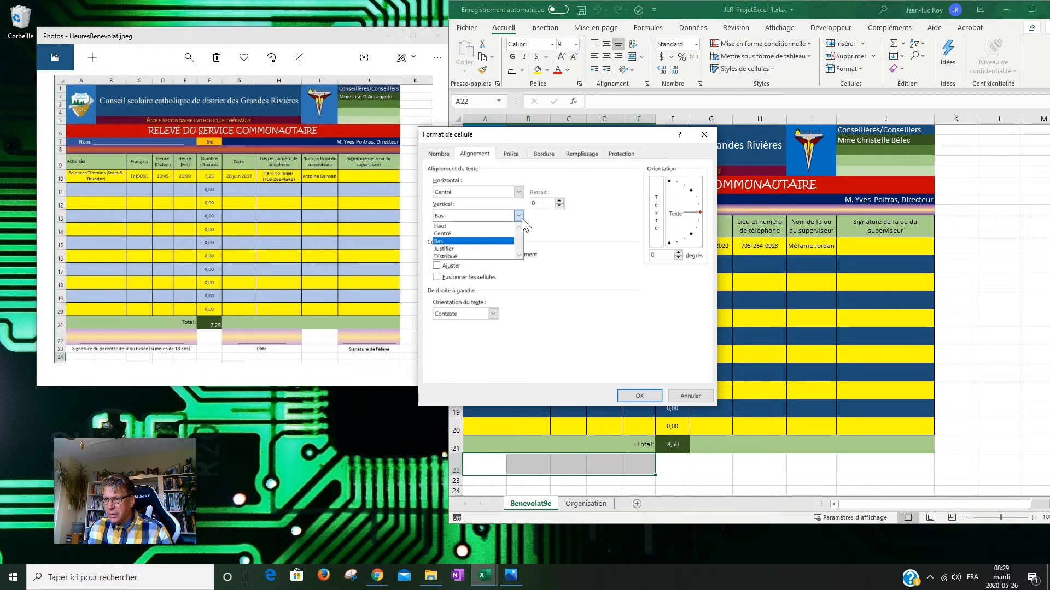
left_click(439, 241)
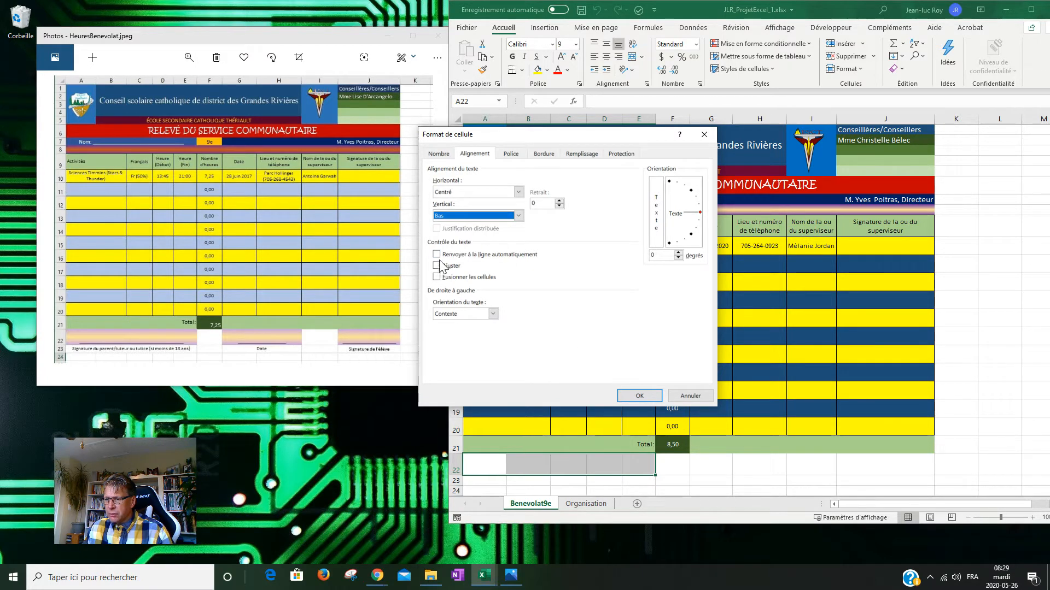
left_click(437, 255)
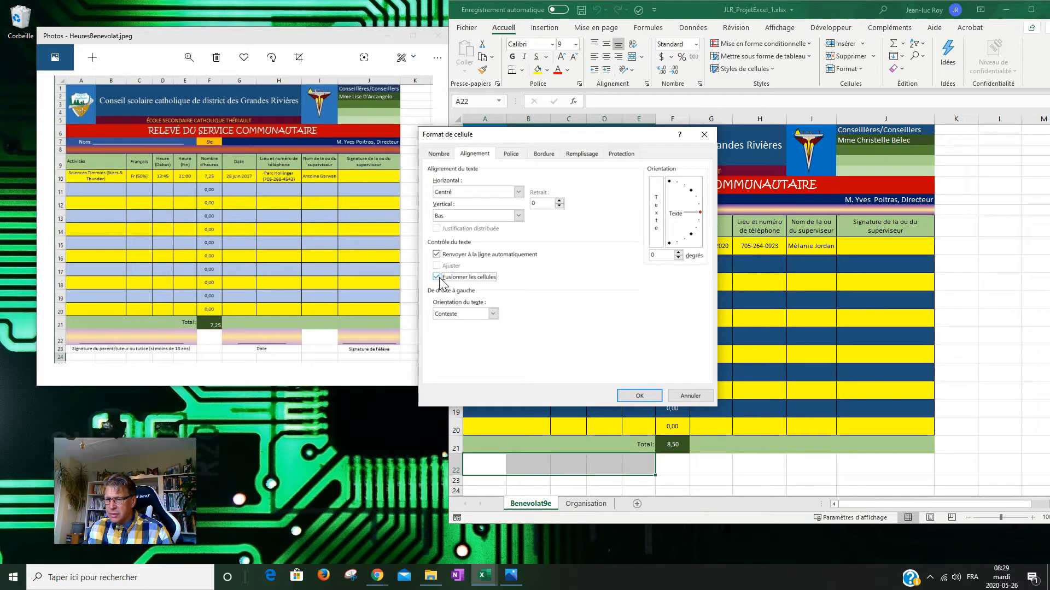
left_click(639, 396)
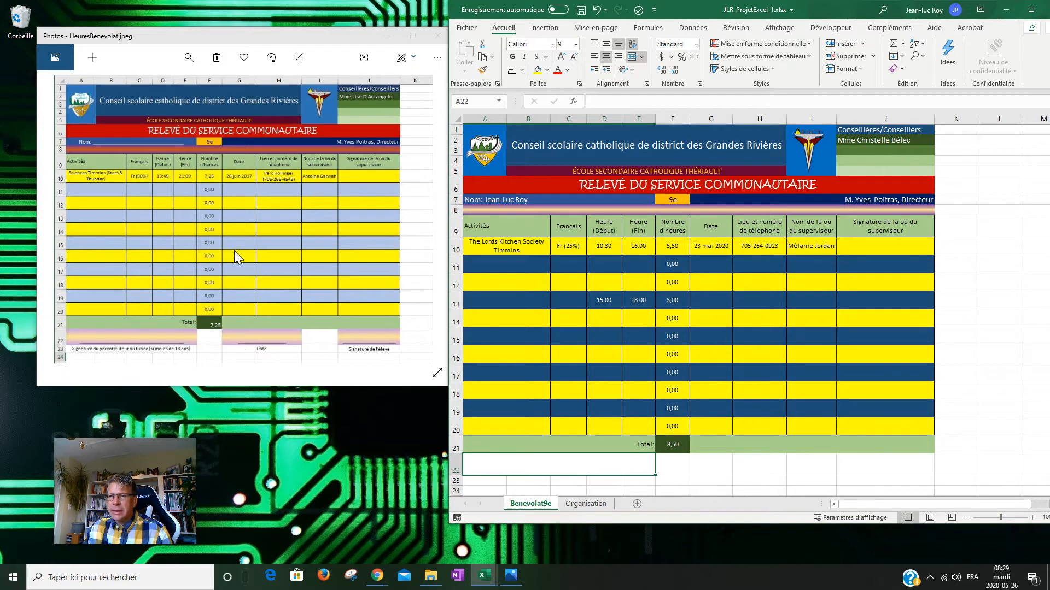
Merge cells G22:H22 with wrapped text, Centré horizontal alignment and Bas vertical alignment.
left_click_drag(708, 469, 757, 470)
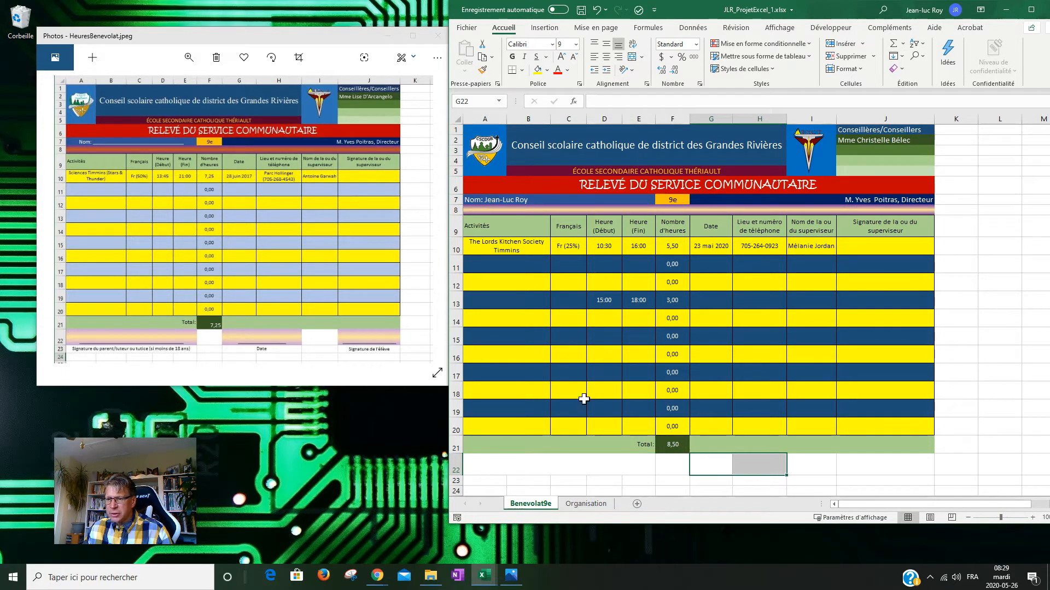
right_click(721, 469)
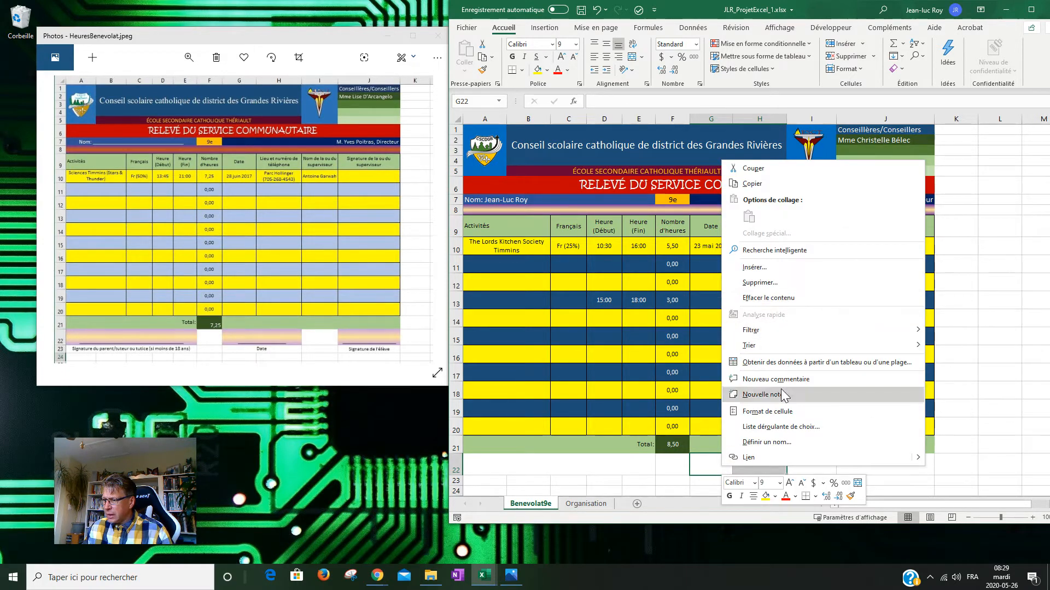
left_click(776, 411)
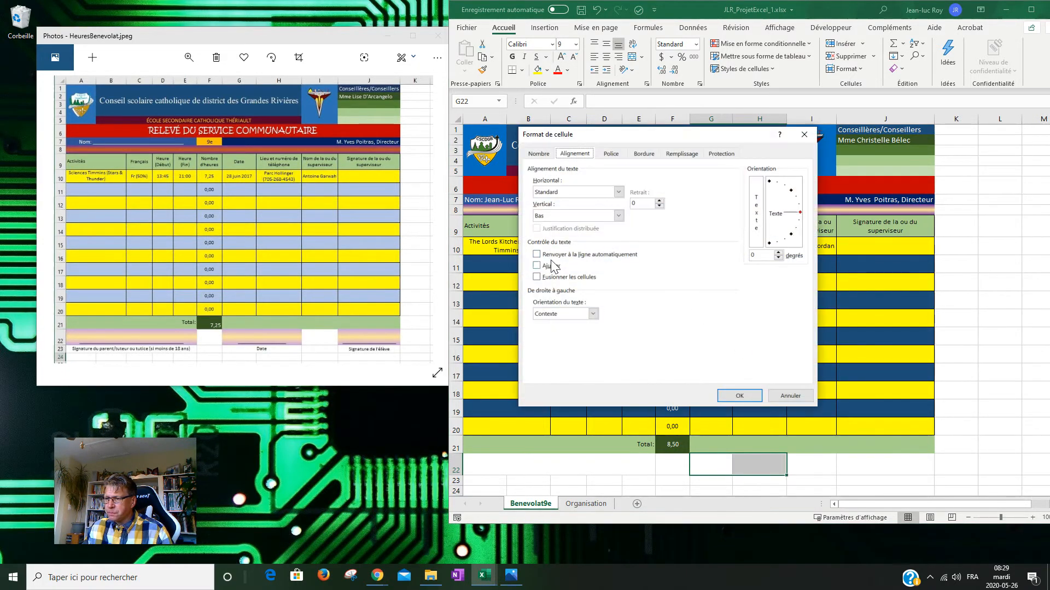
left_click(552, 192)
left_click(550, 215)
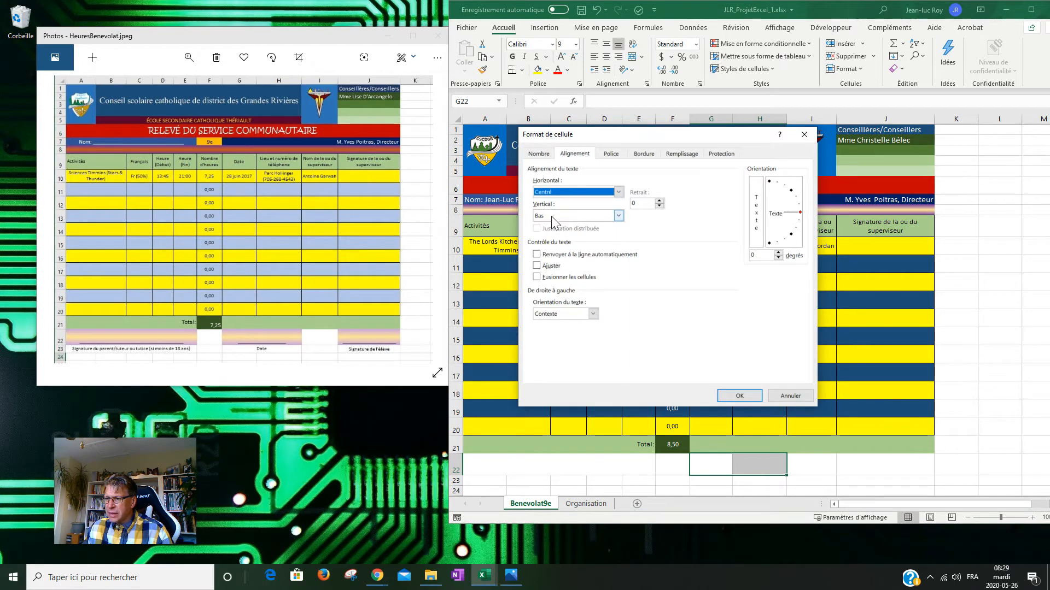
left_click(618, 216)
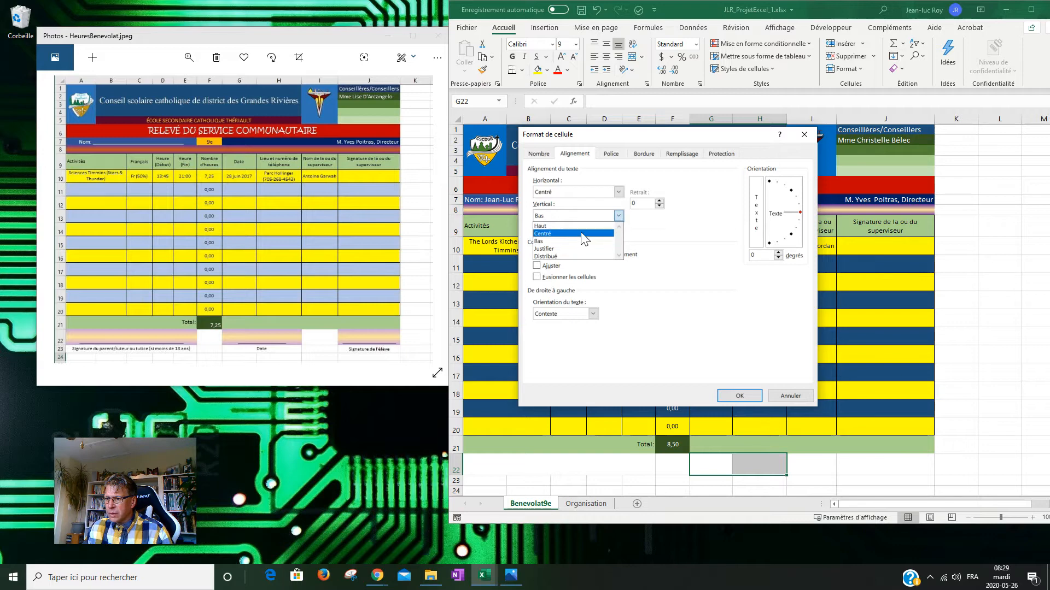
left_click(564, 242)
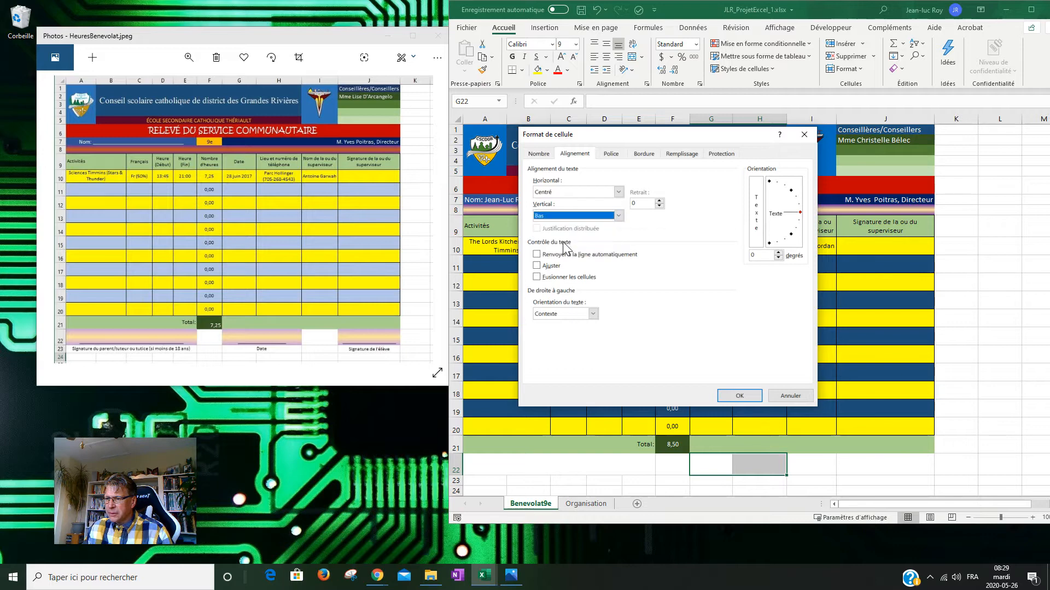
left_click(537, 254)
left_click(536, 277)
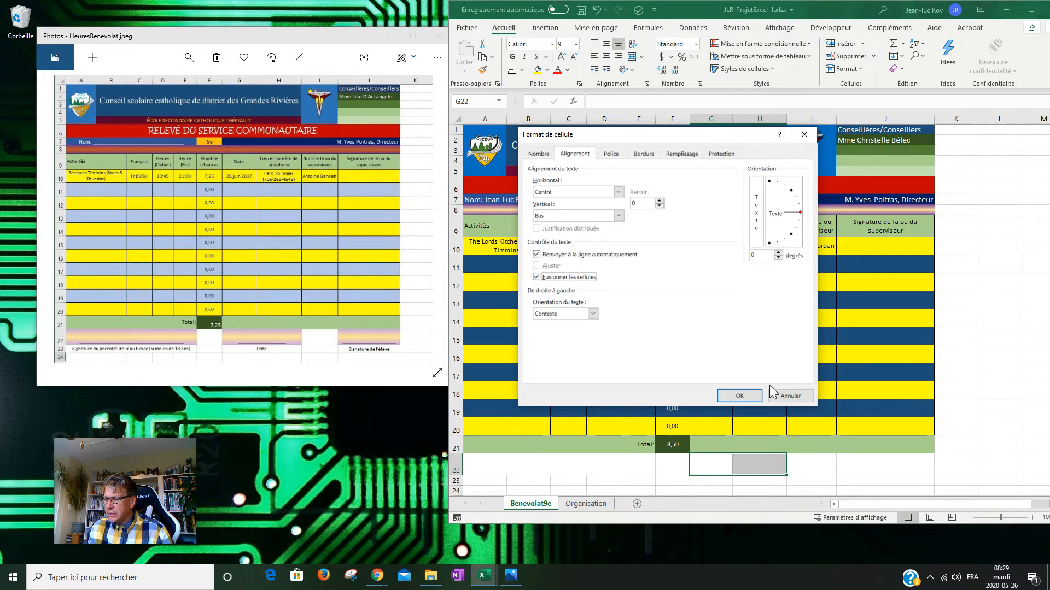
left_click(739, 395)
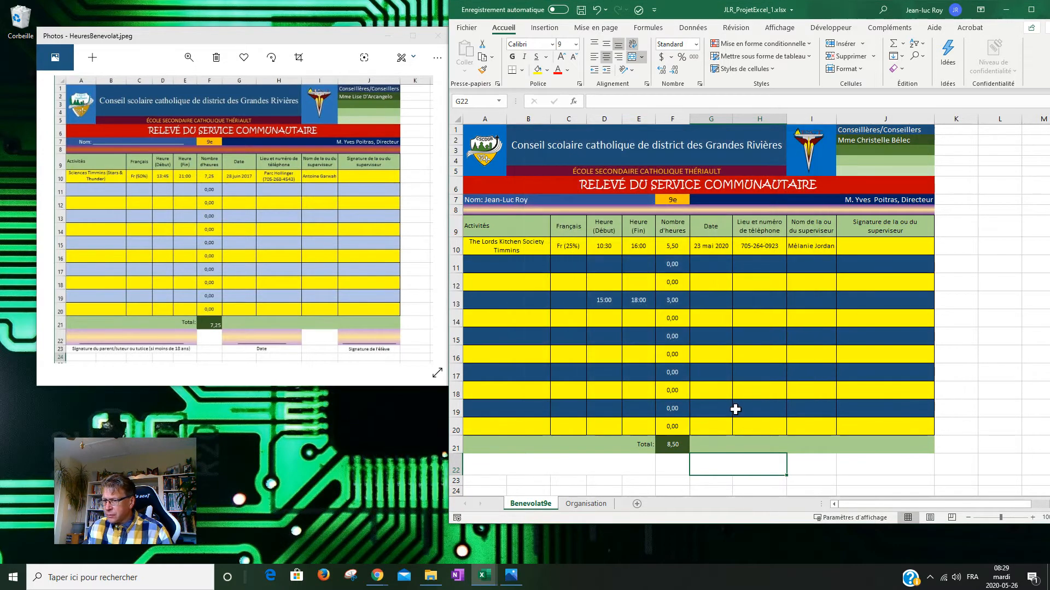
Format cell J22 with Centré horizontal alignment, automatic text wrapping and the merge cells option.
left_click(851, 460)
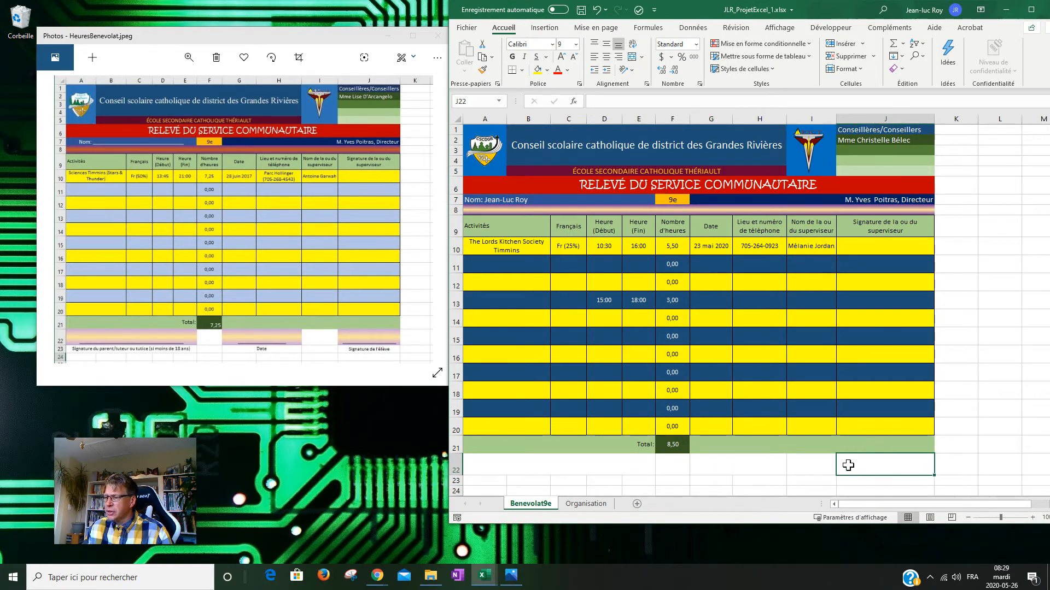
right_click(866, 466)
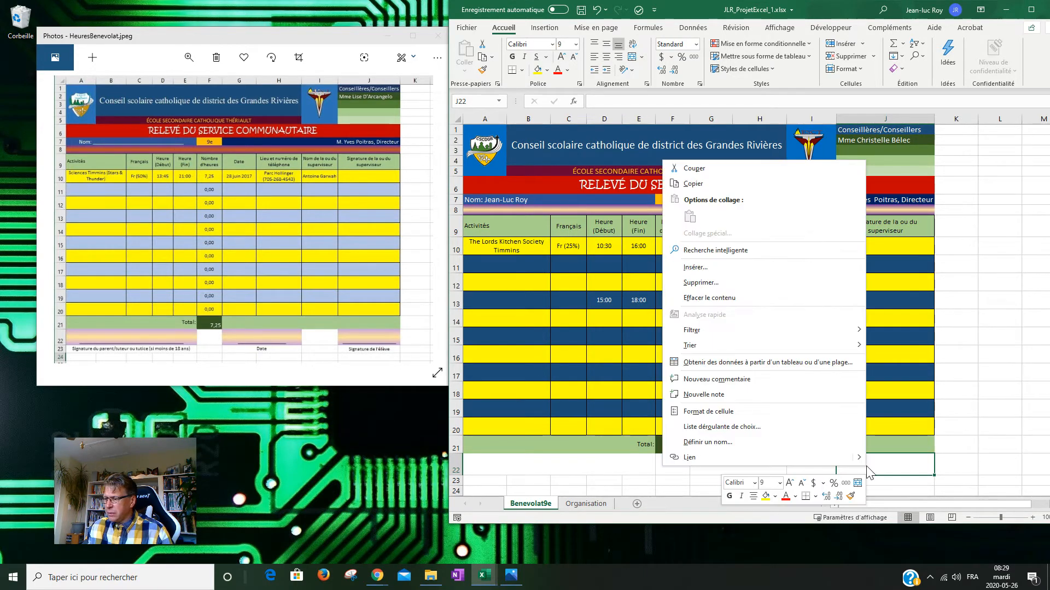
left_click(710, 411)
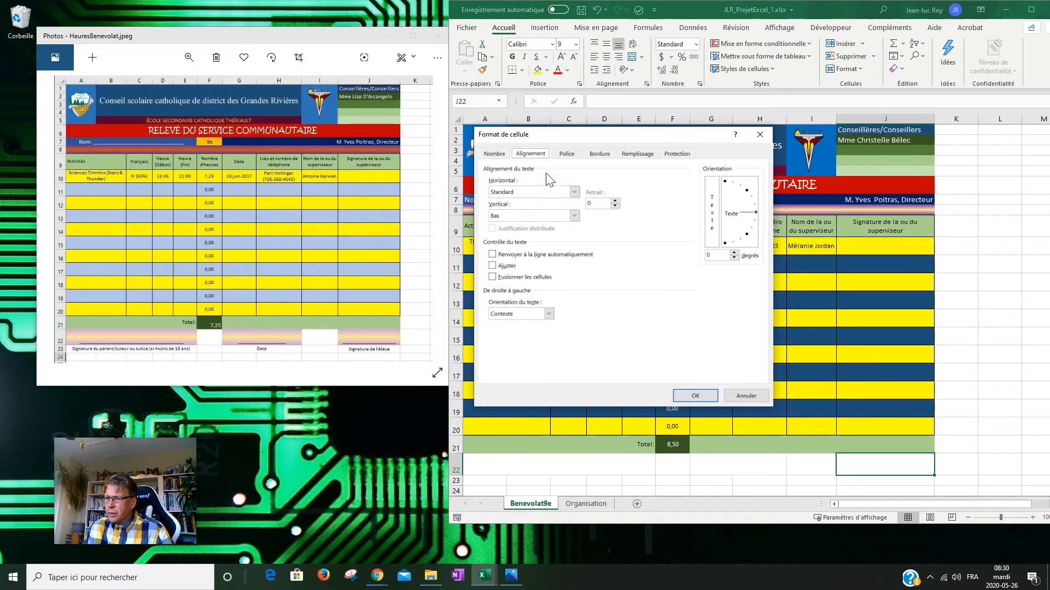
left_click(574, 193)
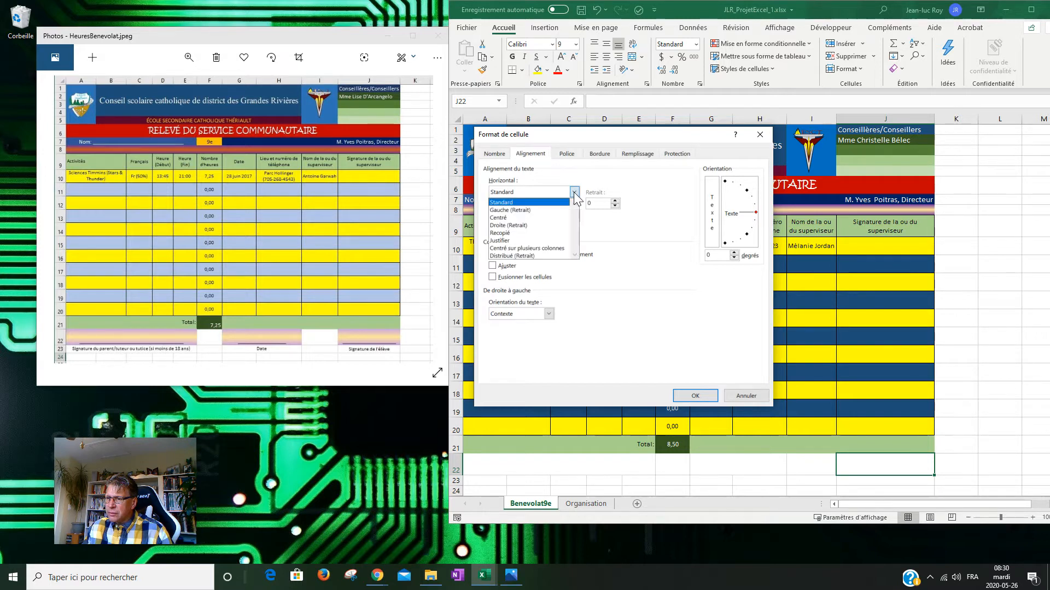
left_click(535, 216)
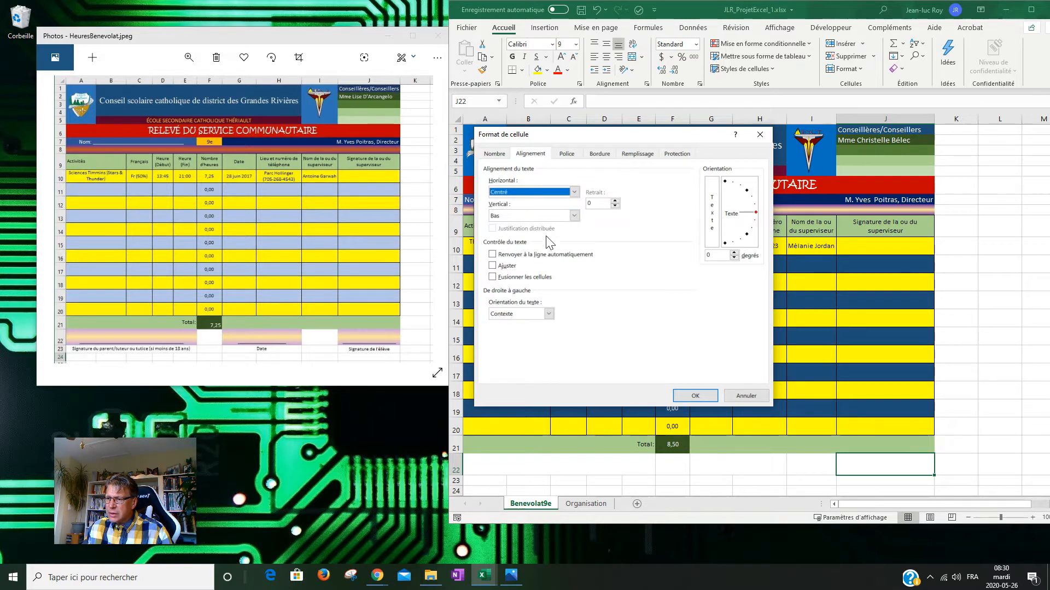
left_click(531, 254)
left_click(522, 278)
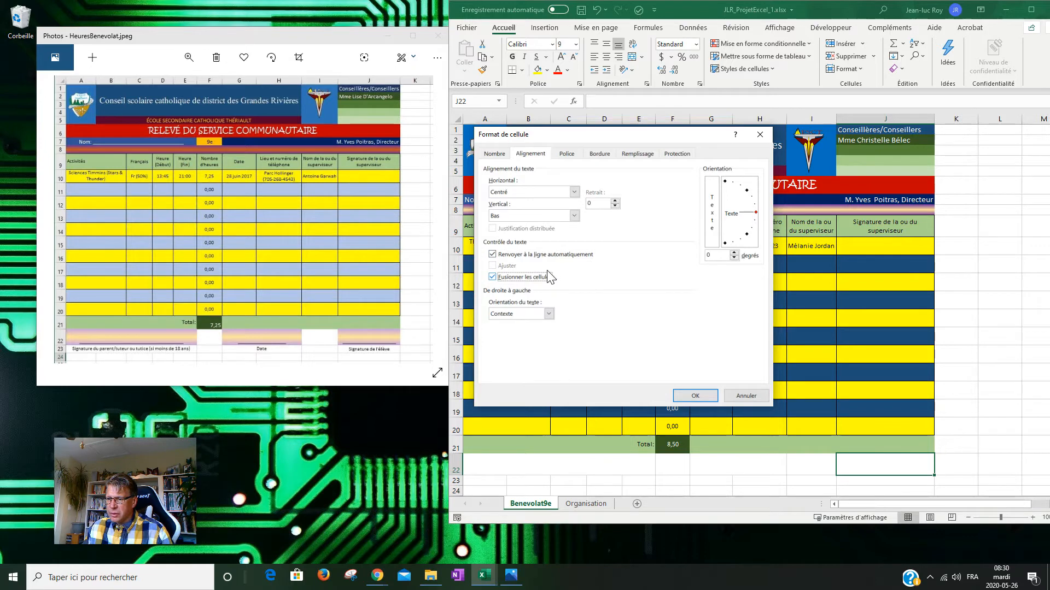
left_click(694, 396)
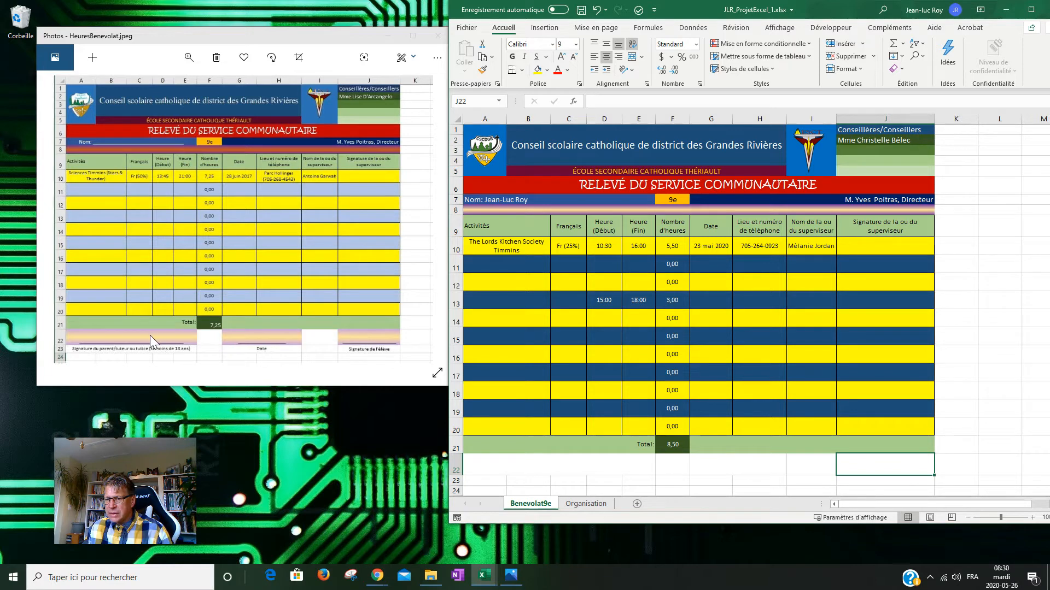
Choose a two-colour horizontal gradient fill with the mirrored third variant for A22:E22, G22:H22 and J22 together.
left_click(598, 466)
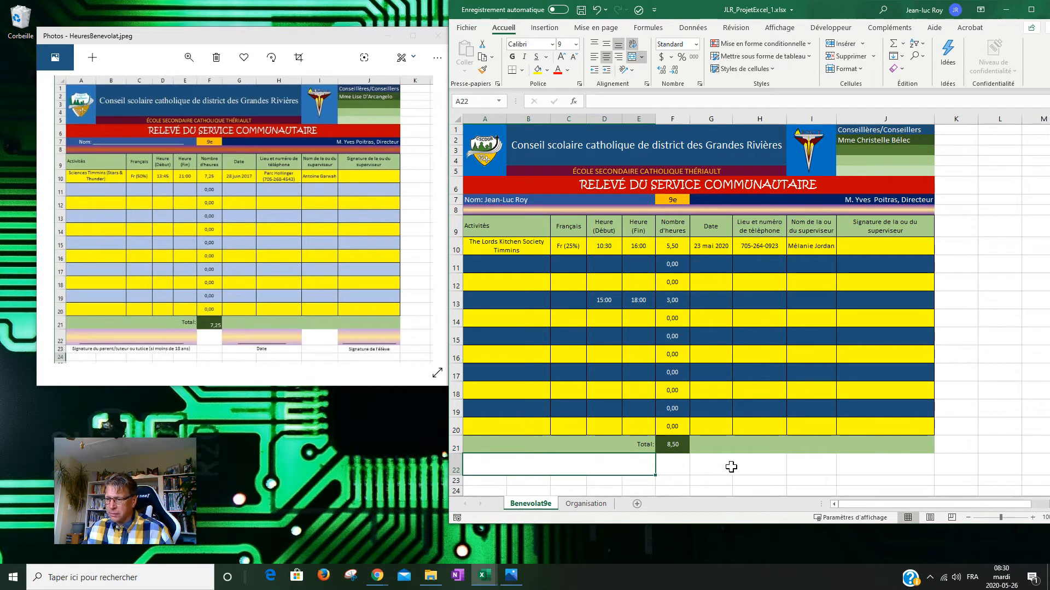
left_click(719, 467, "ctrl")
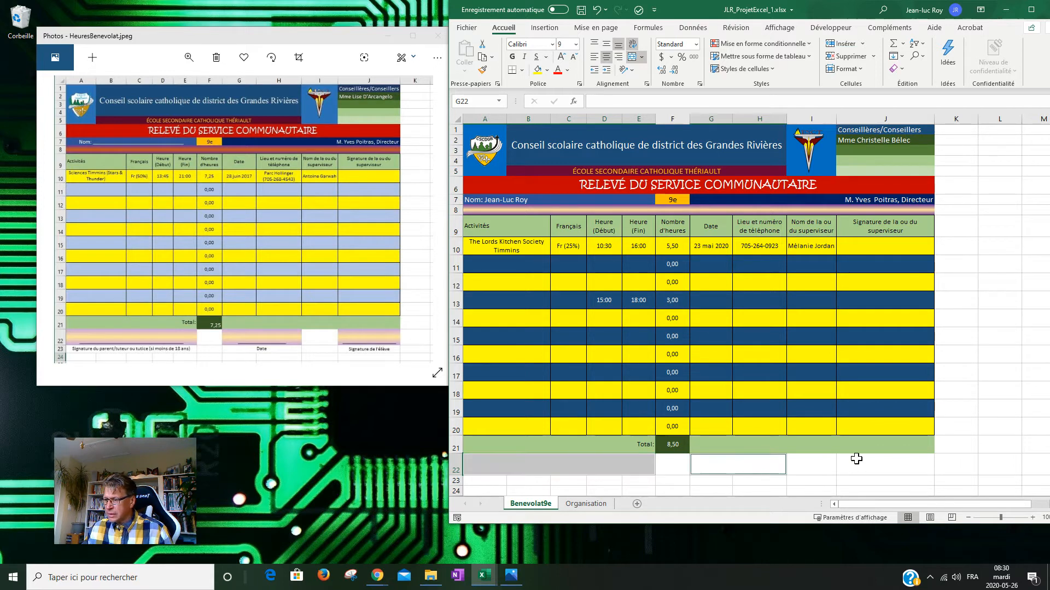
left_click(880, 462, "ctrl")
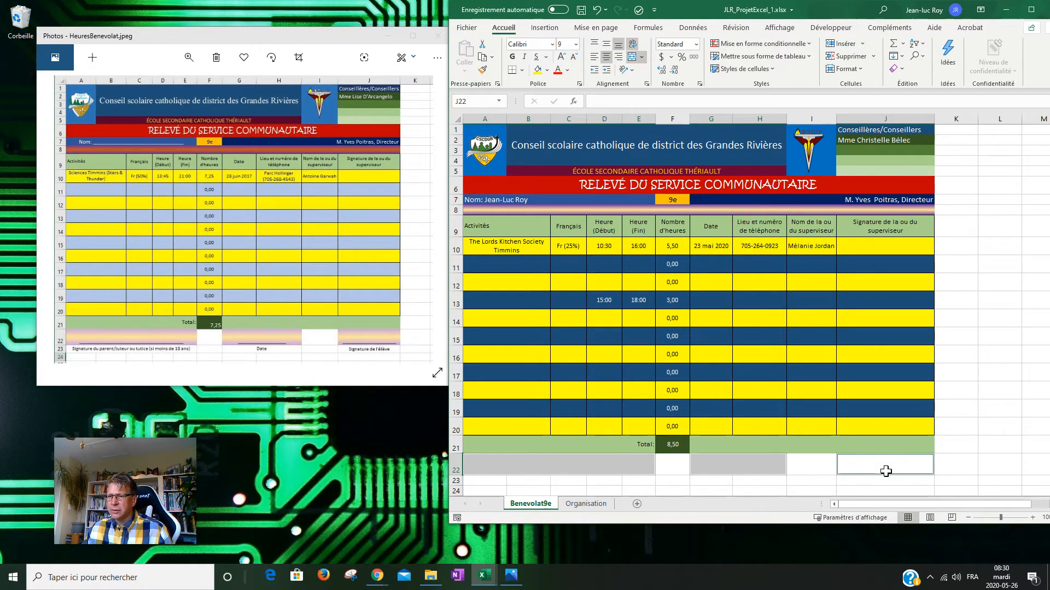
right_click(581, 470)
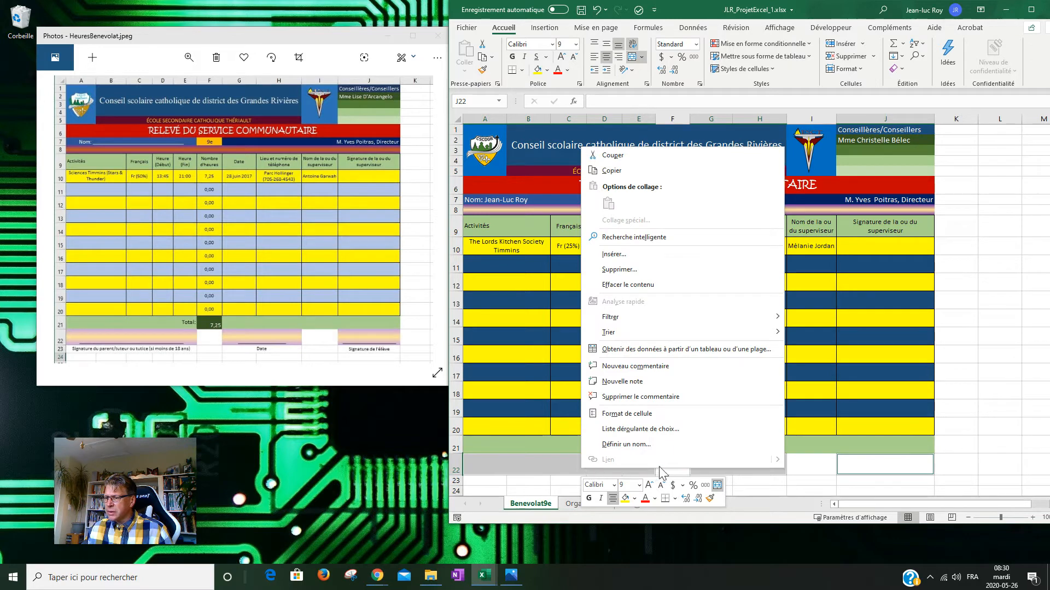
left_click(645, 412)
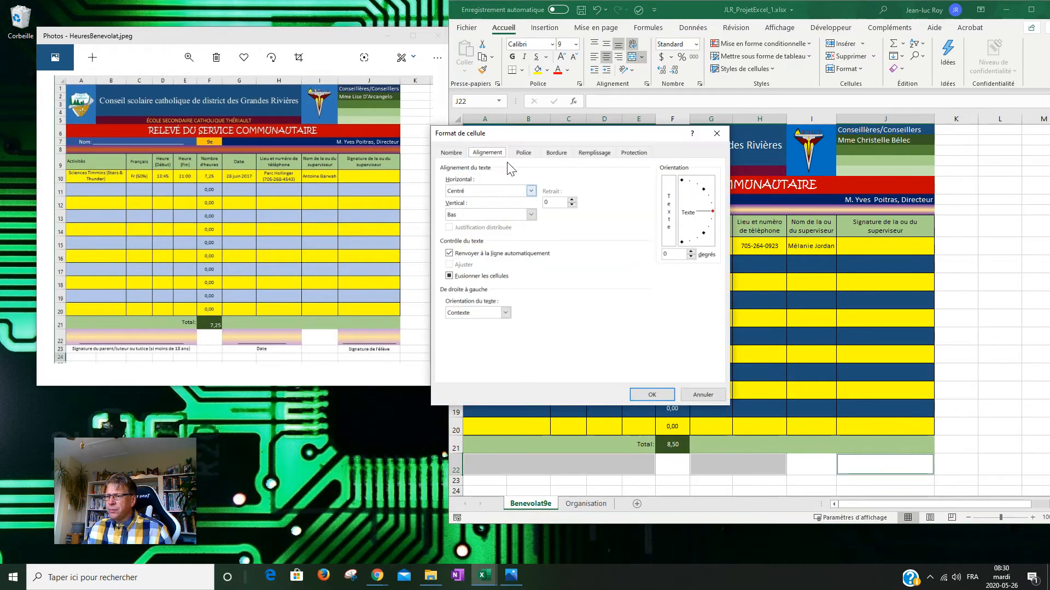
left_click(448, 253)
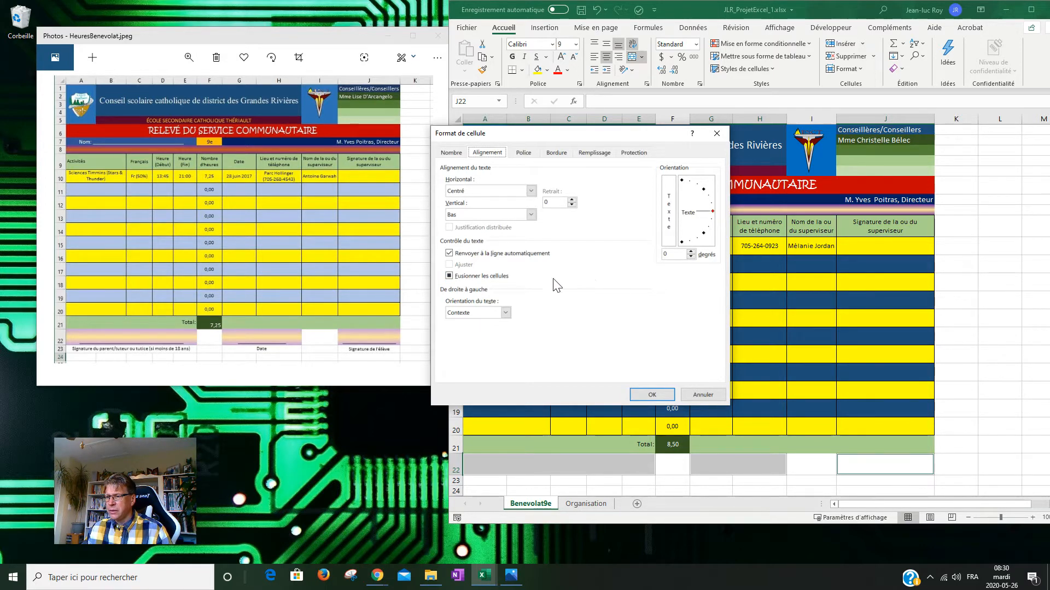
left_click(595, 155)
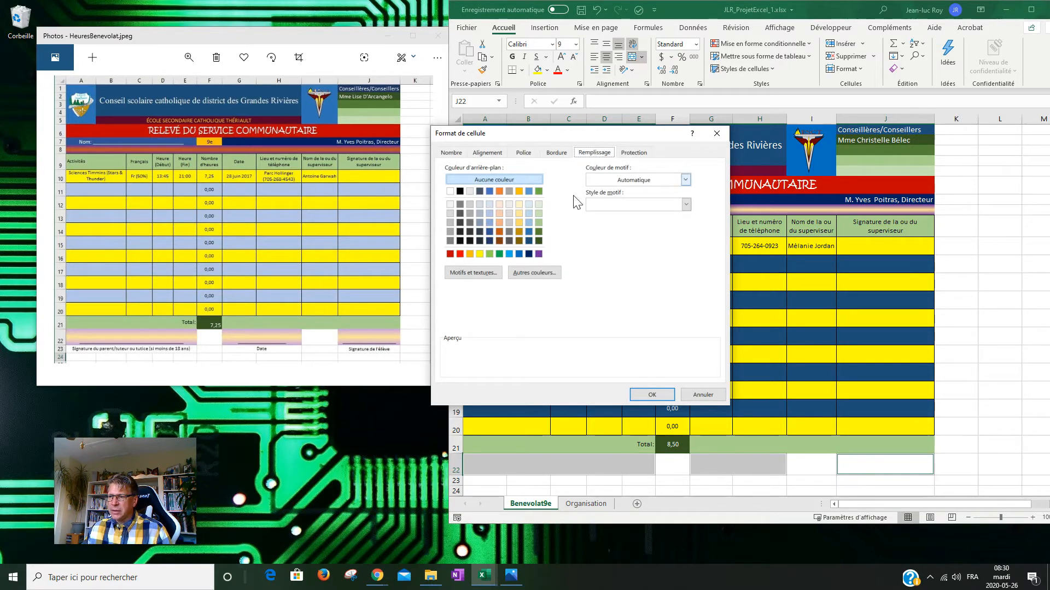
left_click(475, 278)
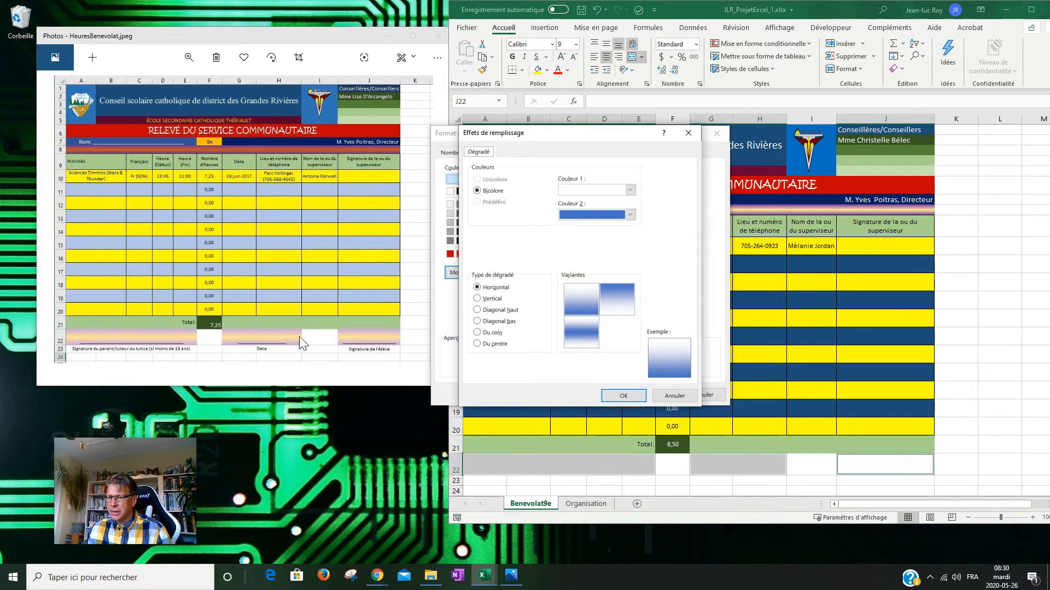
left_click(576, 327)
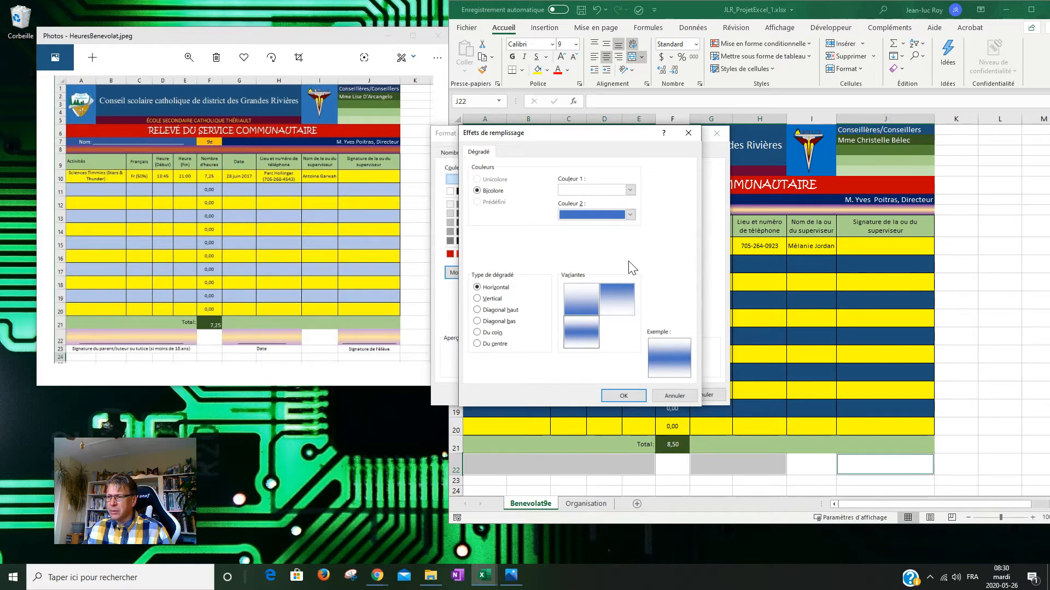
Set the gradient's Couleur 1 to light orange and Couleur 2 to light gold from the theme colours.
left_click(630, 191)
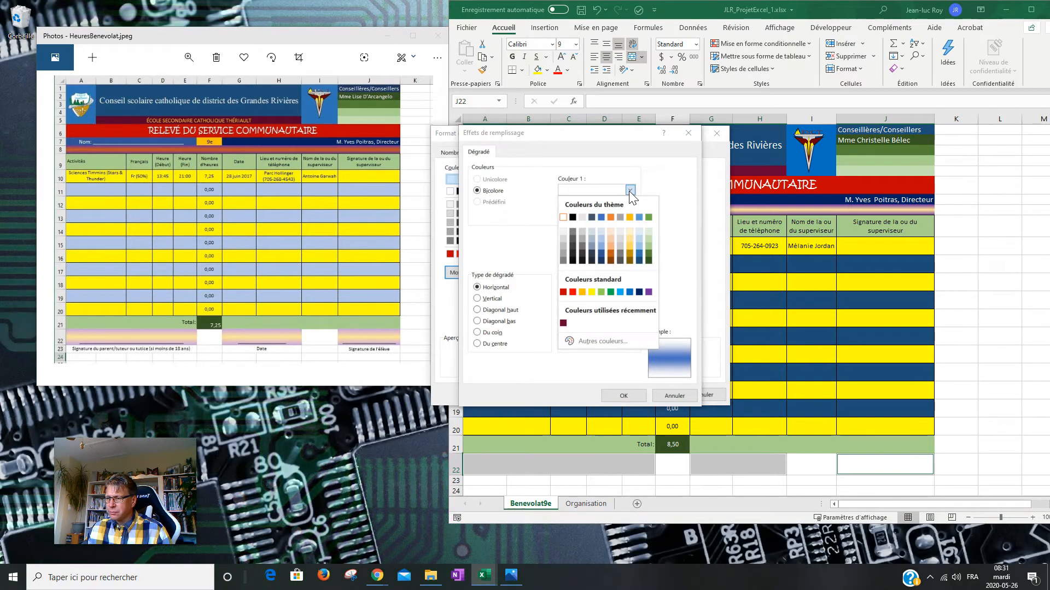
left_click(631, 246)
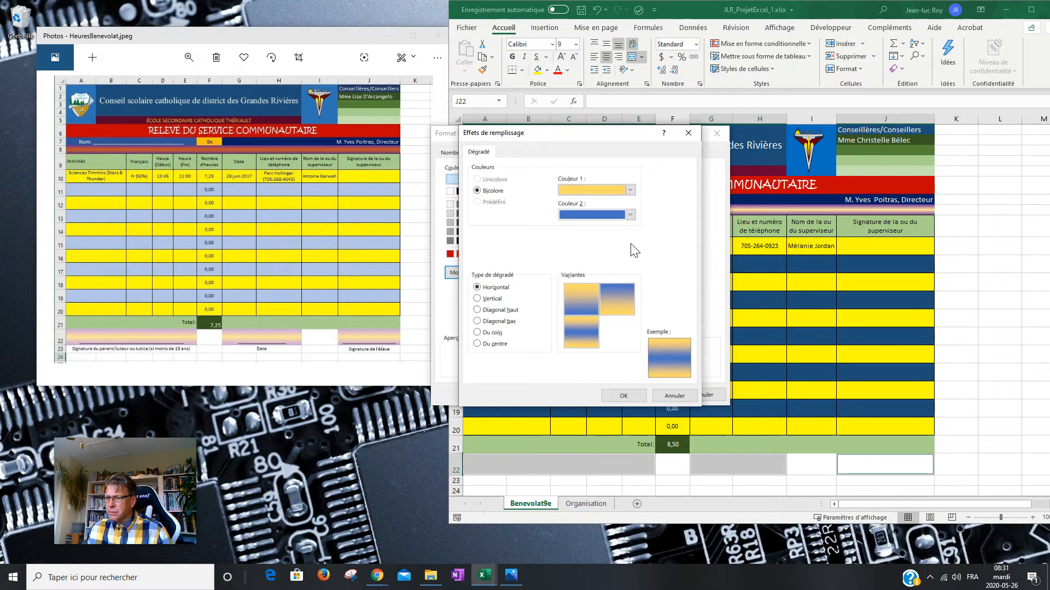
left_click(630, 190)
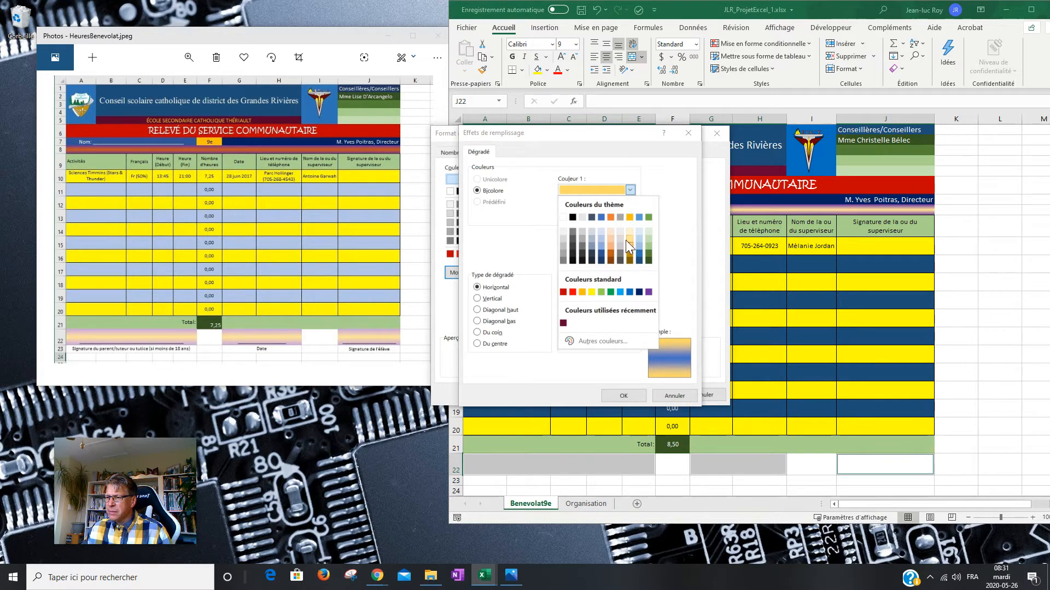
left_click(612, 241)
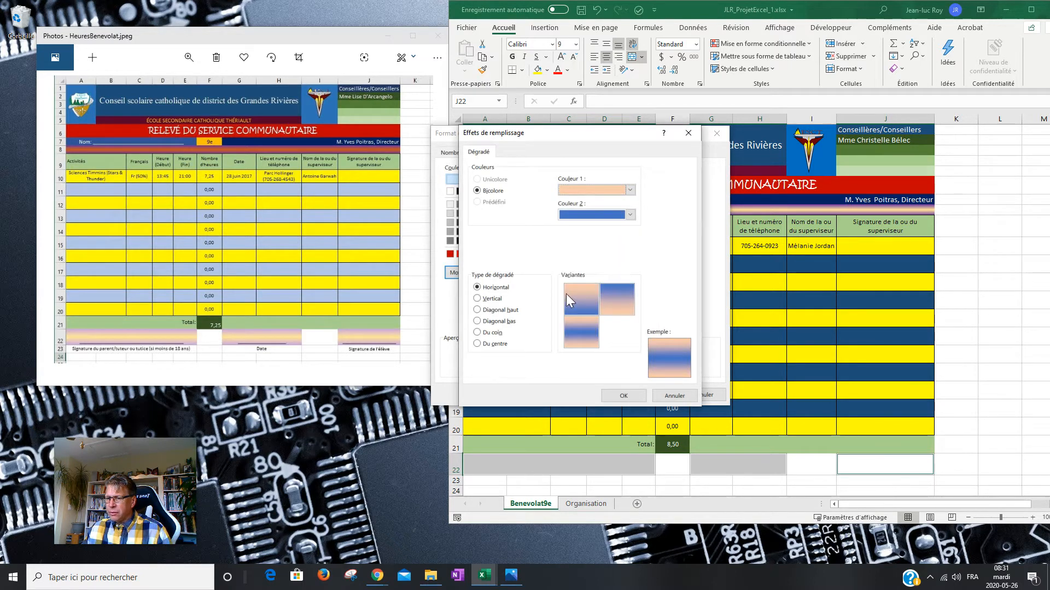
left_click(631, 214)
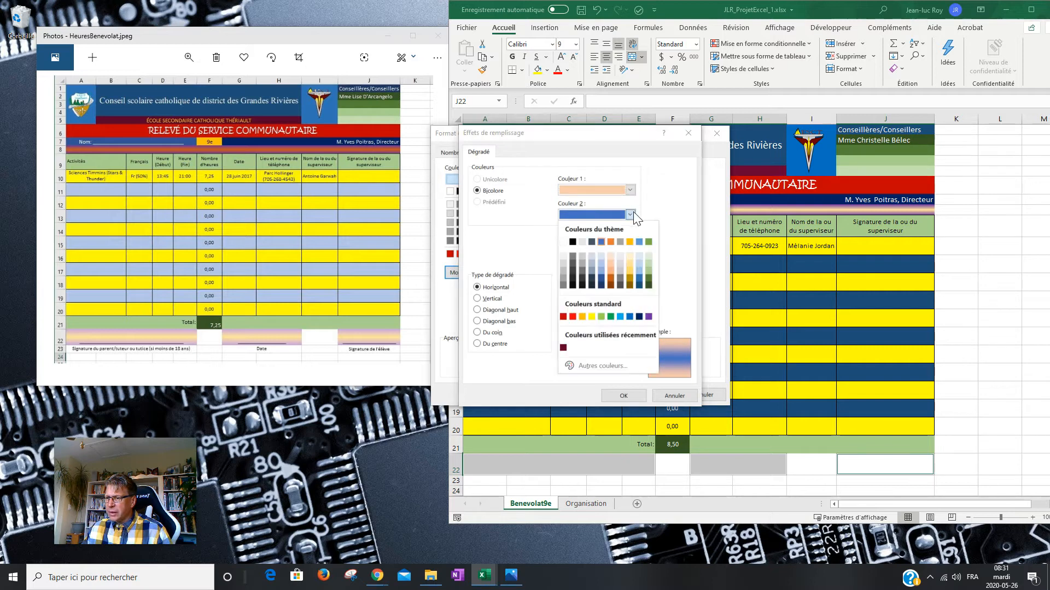
left_click(631, 264)
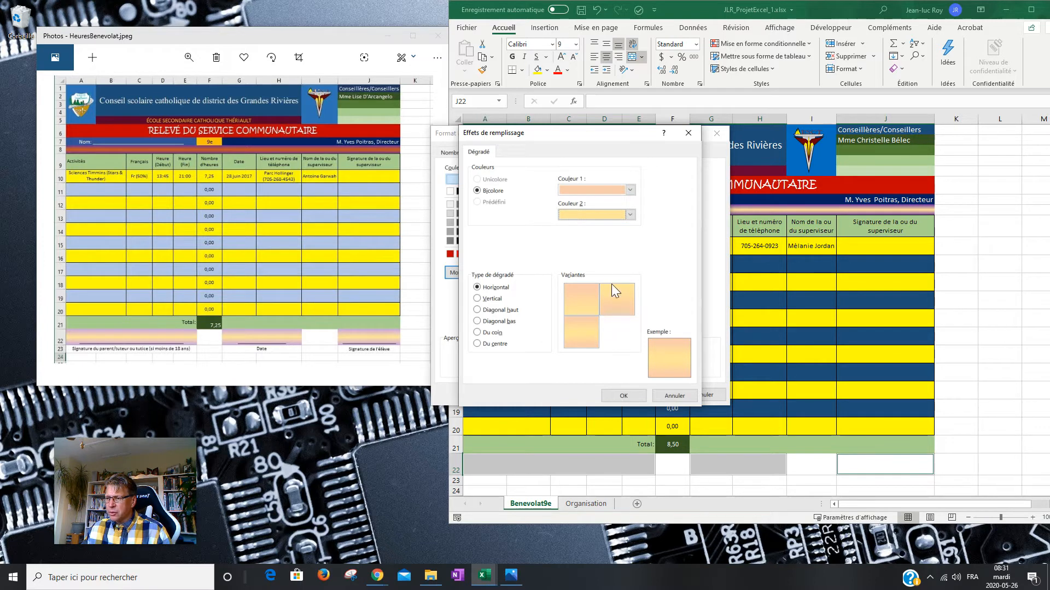
Change the gradient's Couleur 1 to a periwinkle blue from the standard colour hexagon.
left_click(630, 191)
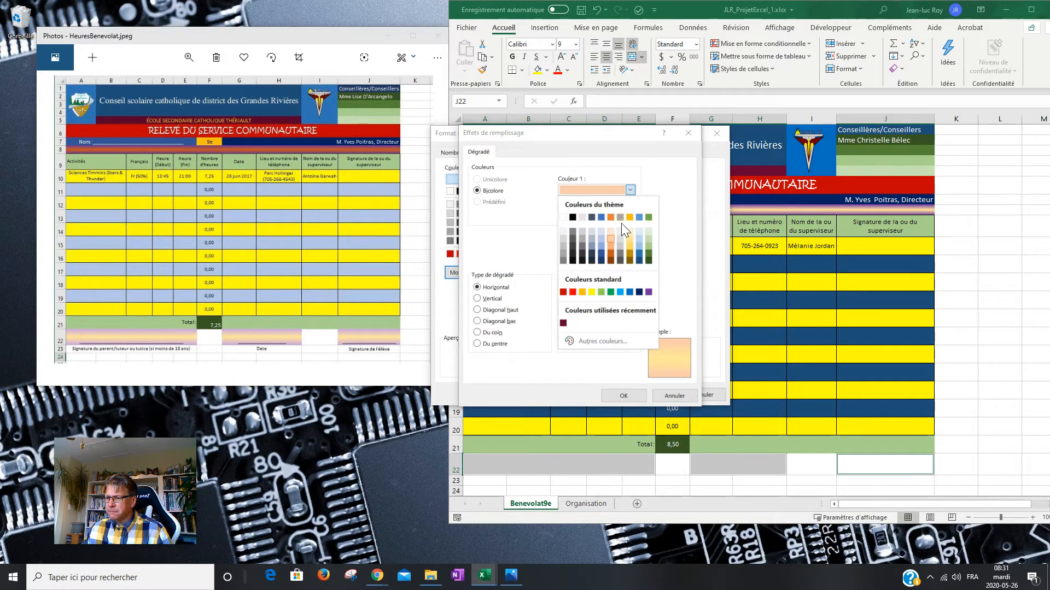
left_click(638, 239)
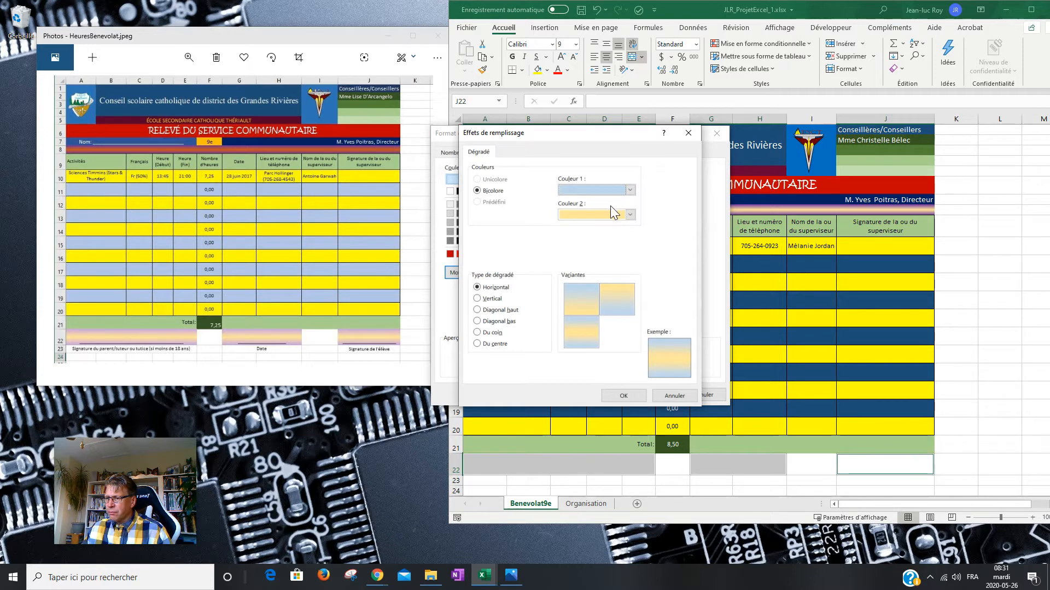
left_click(629, 190)
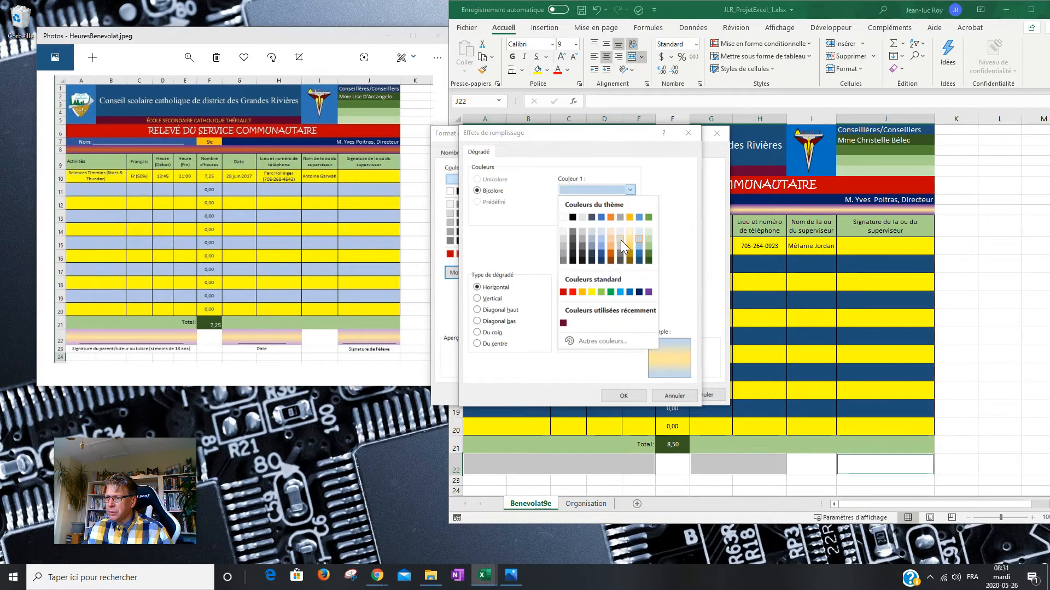
left_click(593, 340)
left_click_drag(566, 248, 573, 238)
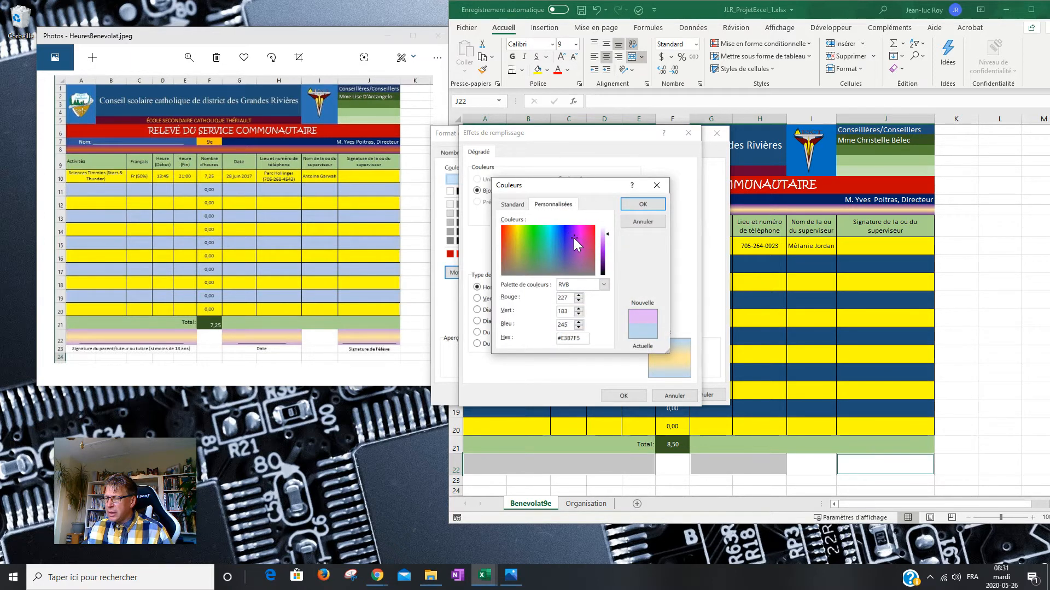
left_click(500, 204)
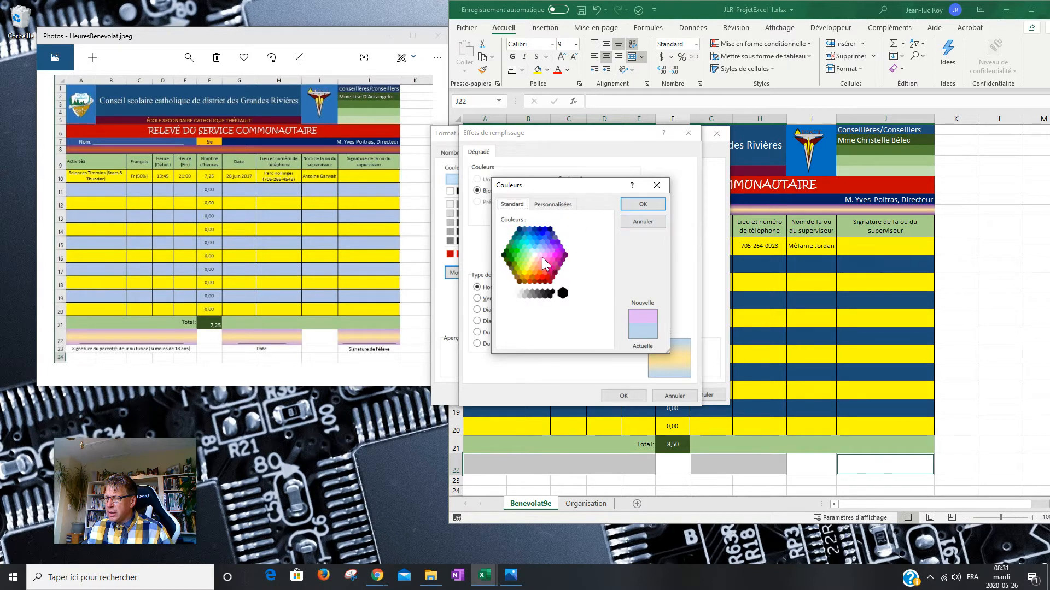
left_click(554, 255)
left_click(549, 260)
left_click(544, 251)
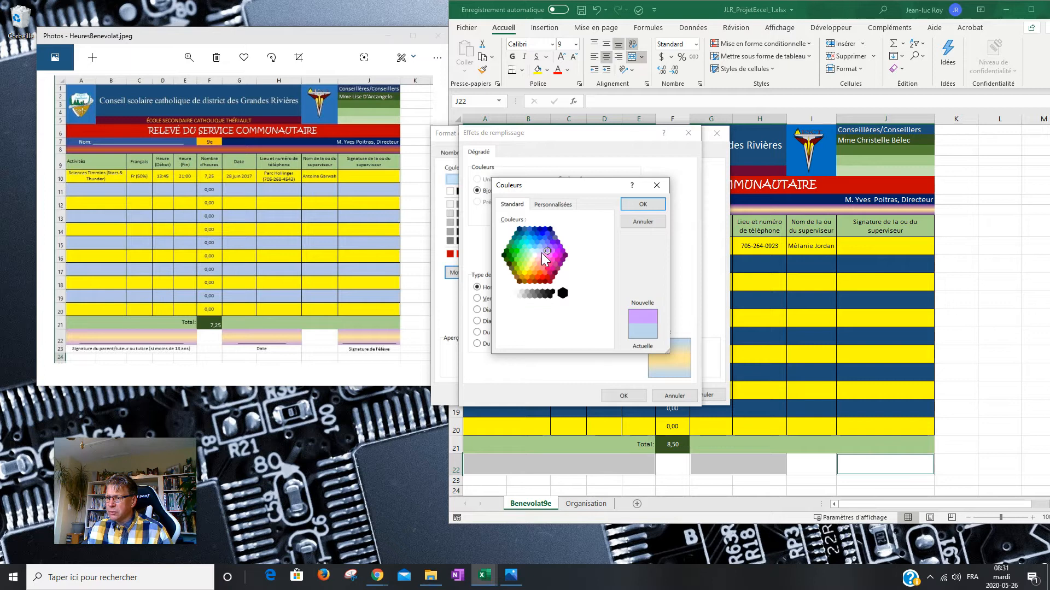
left_click(545, 246)
left_click(542, 250)
left_click(550, 248)
left_click(545, 247)
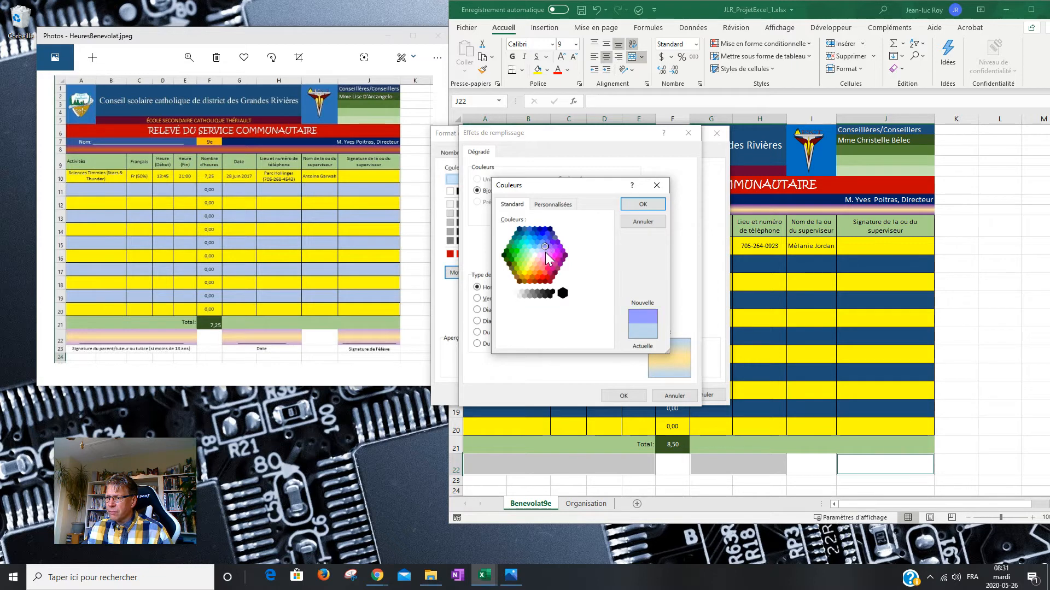
left_click(649, 206)
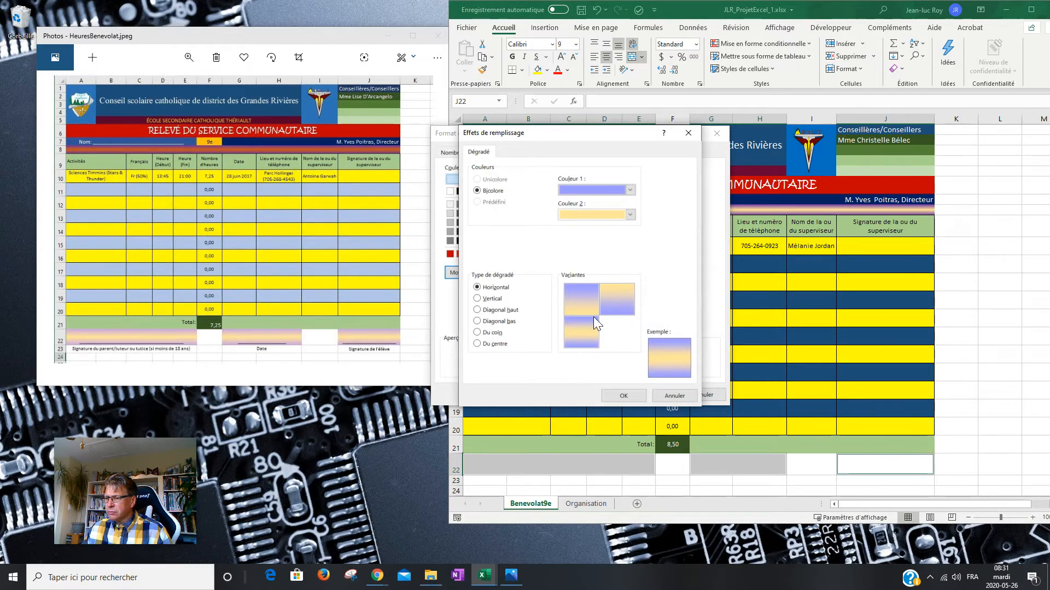
Apply the two-colour gradient fill to the three selected blocks of row 22.
left_click(617, 399)
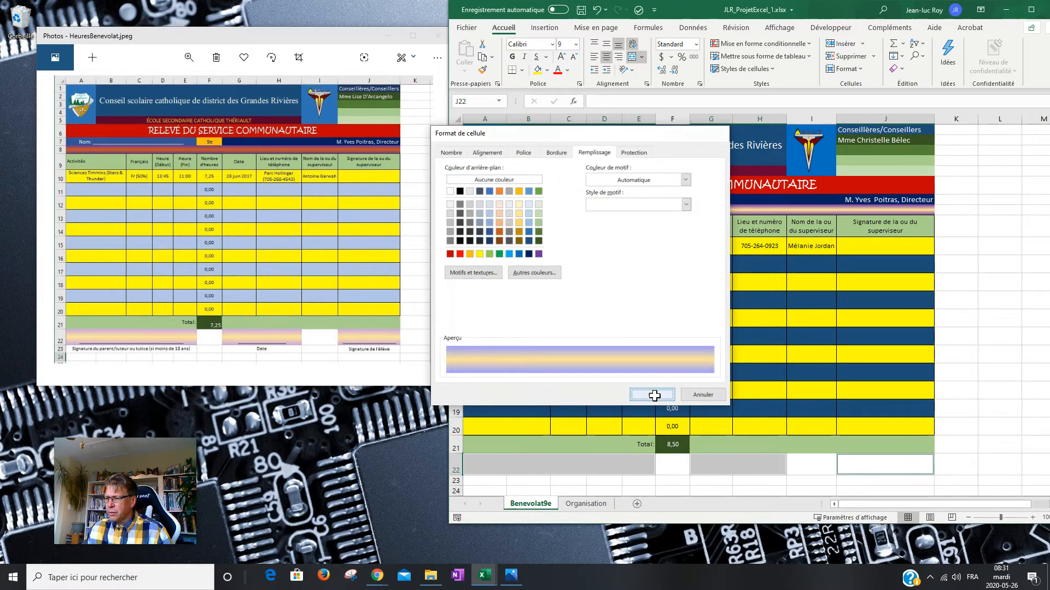
left_click(654, 395)
left_click(621, 484)
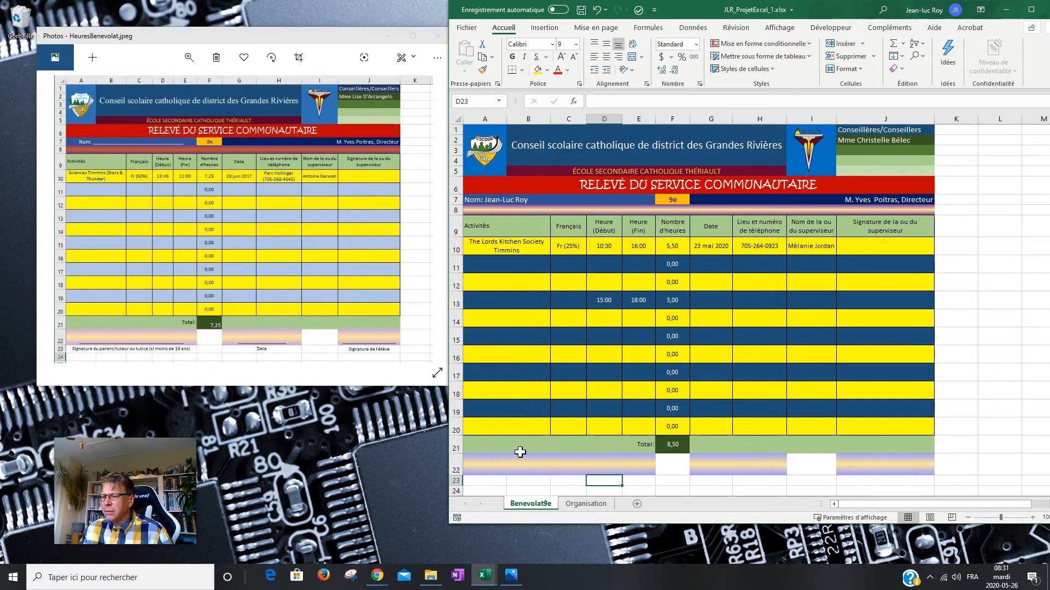
Enter signature lines made of underscores in A22, G22 and J22, sized to nearly fill each coloured block.
left_click(523, 469)
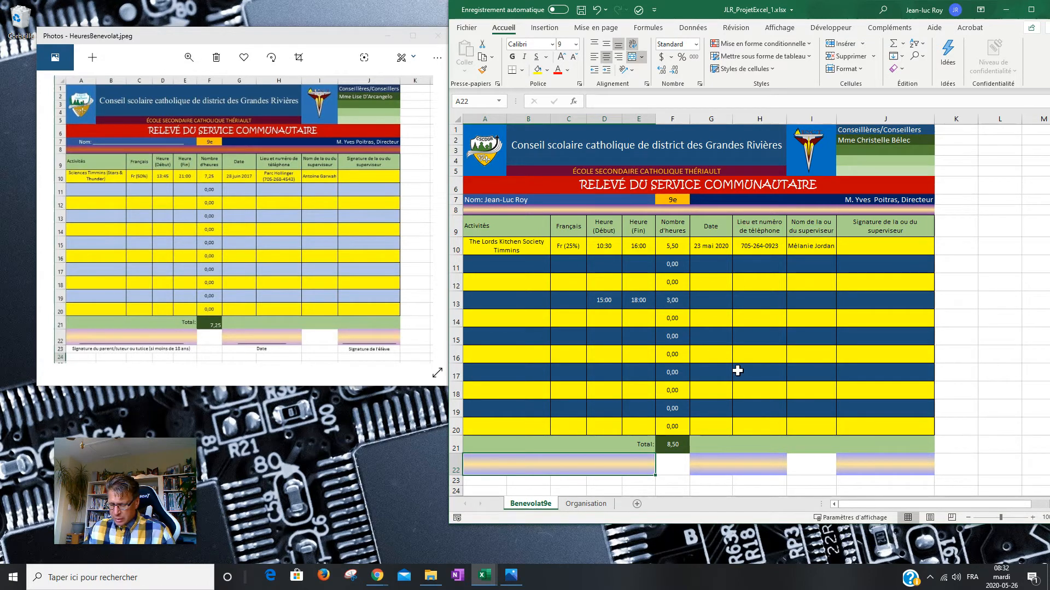
type("_")
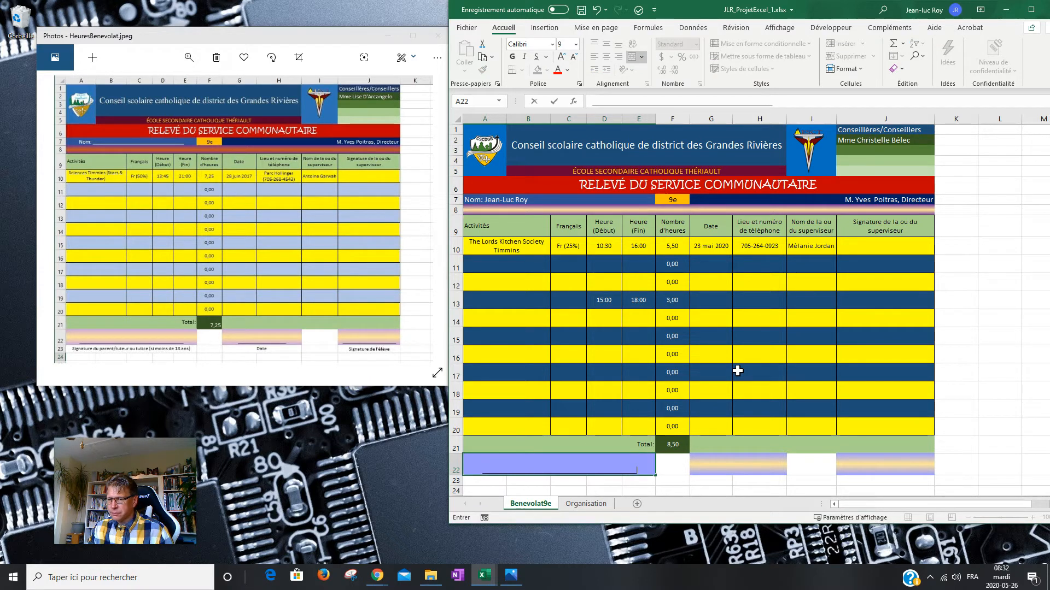
type("___")
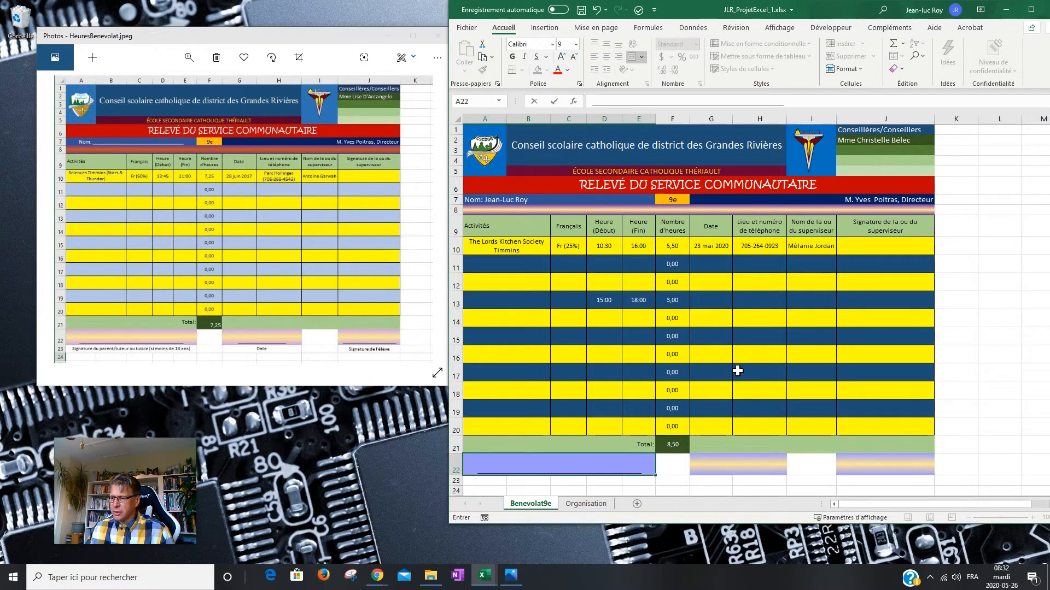
left_click(743, 463)
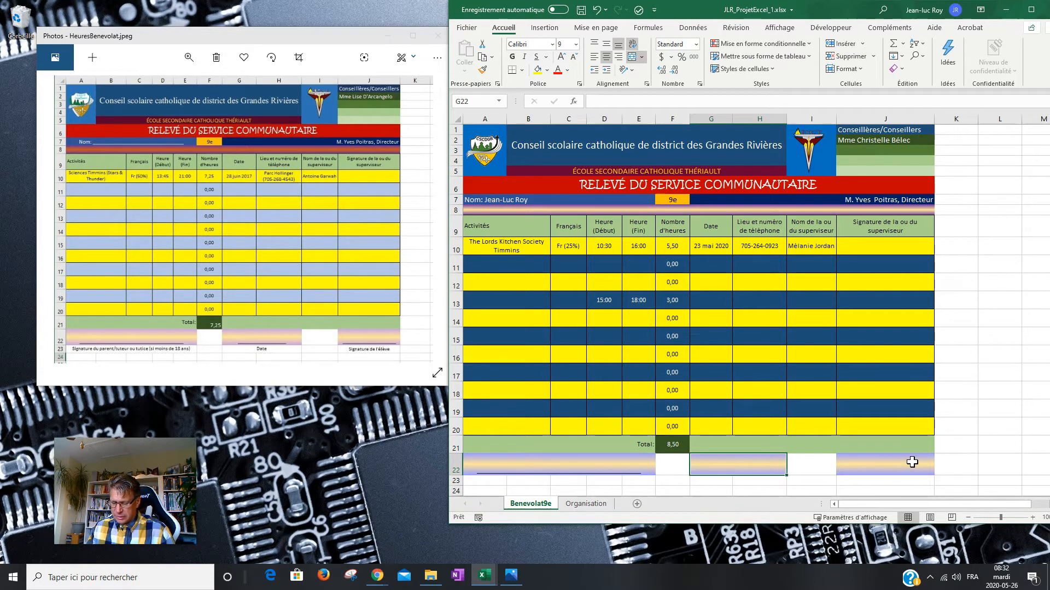
type("_____________________")
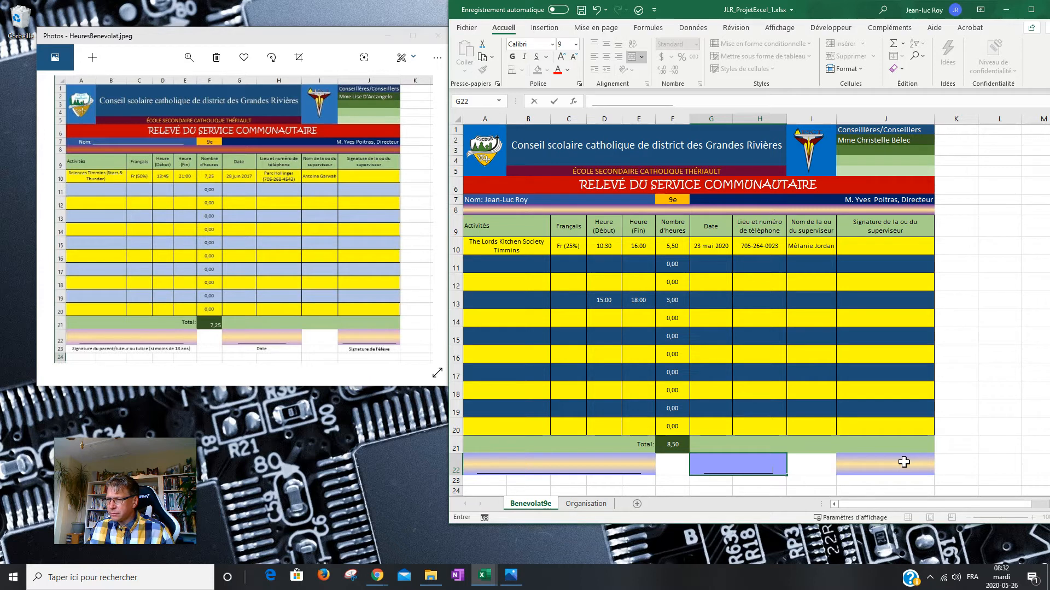
left_click(927, 459)
type("________________________")
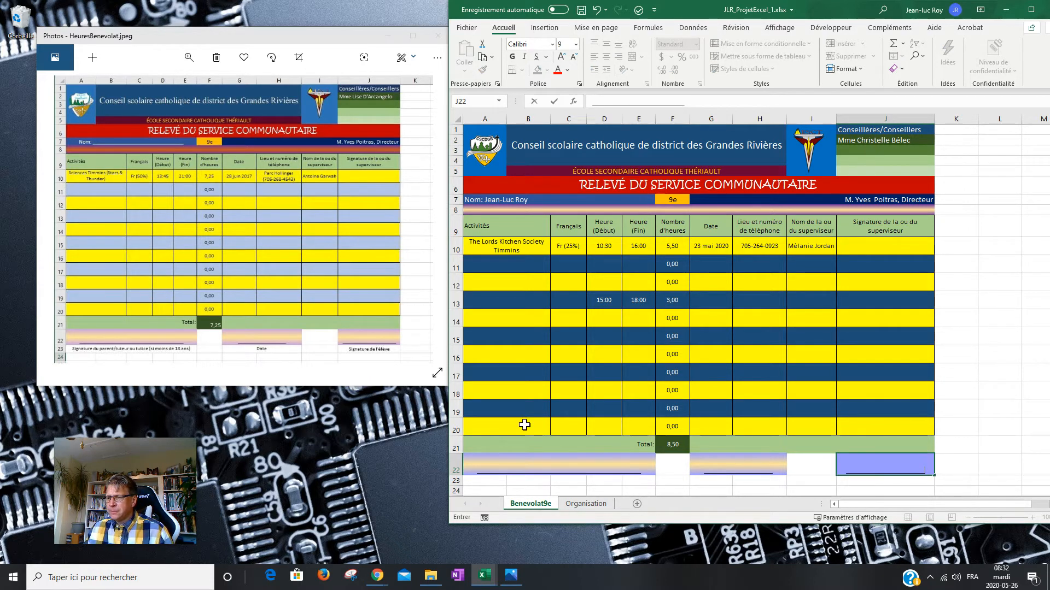
left_click(478, 482)
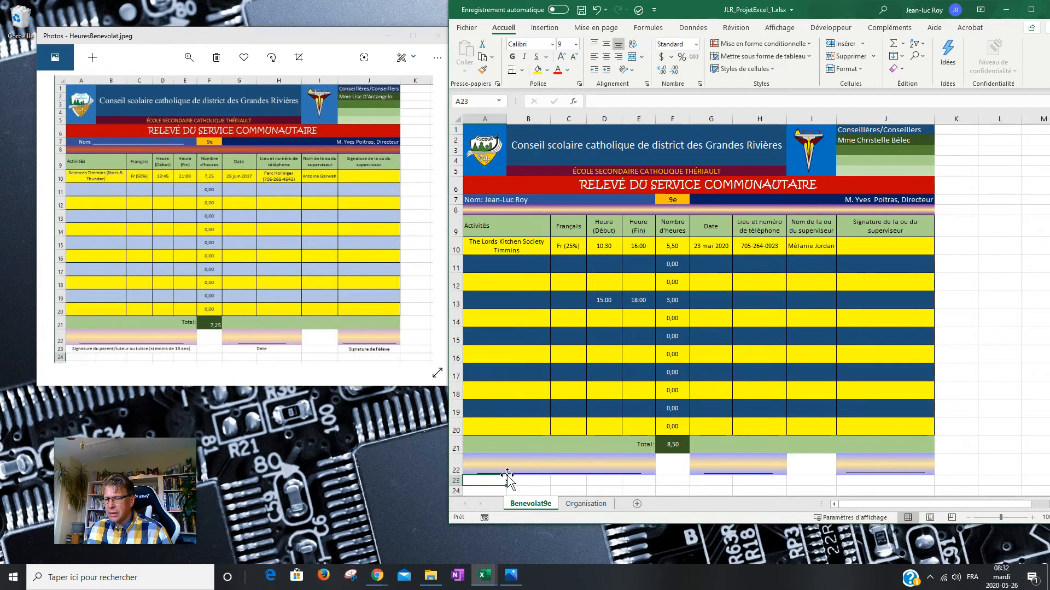
Merge A23:E23 with horizontal alignment Centré, vertical alignment Haut and automatic text wrapping.
left_click_drag(490, 480, 627, 480)
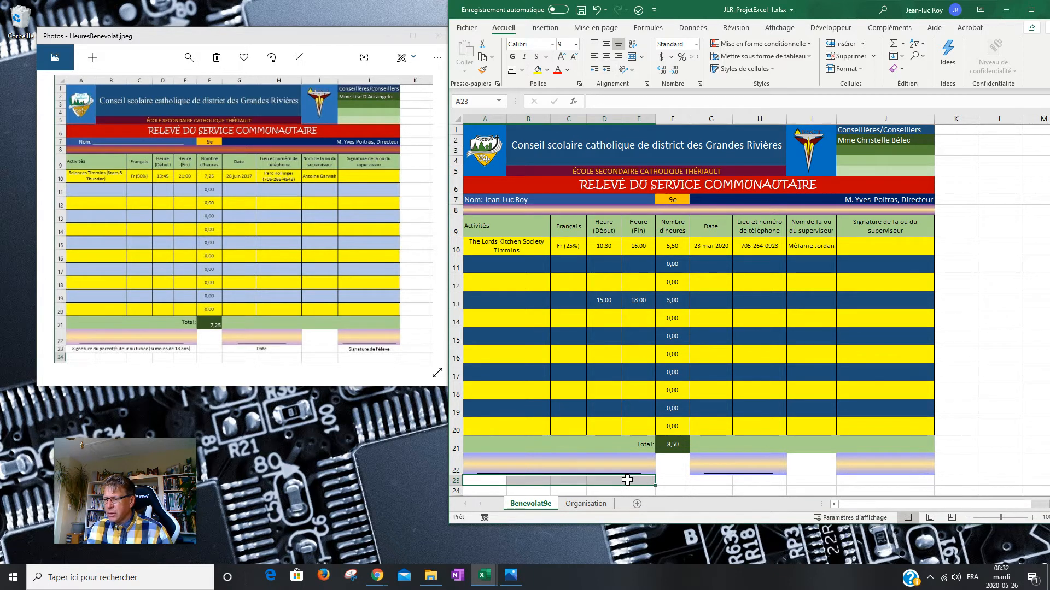
right_click(628, 480)
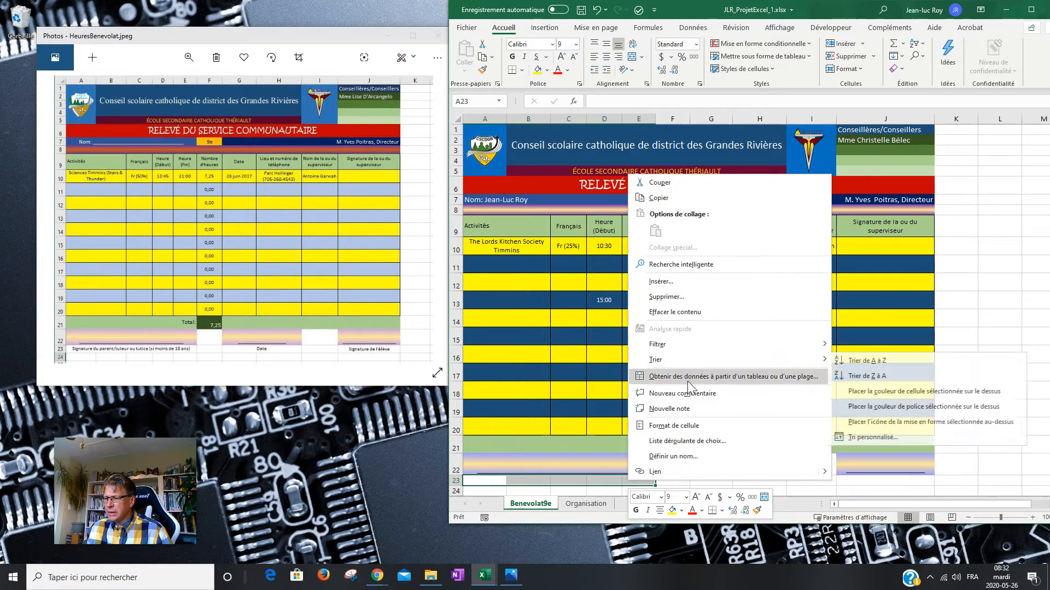
left_click(674, 425)
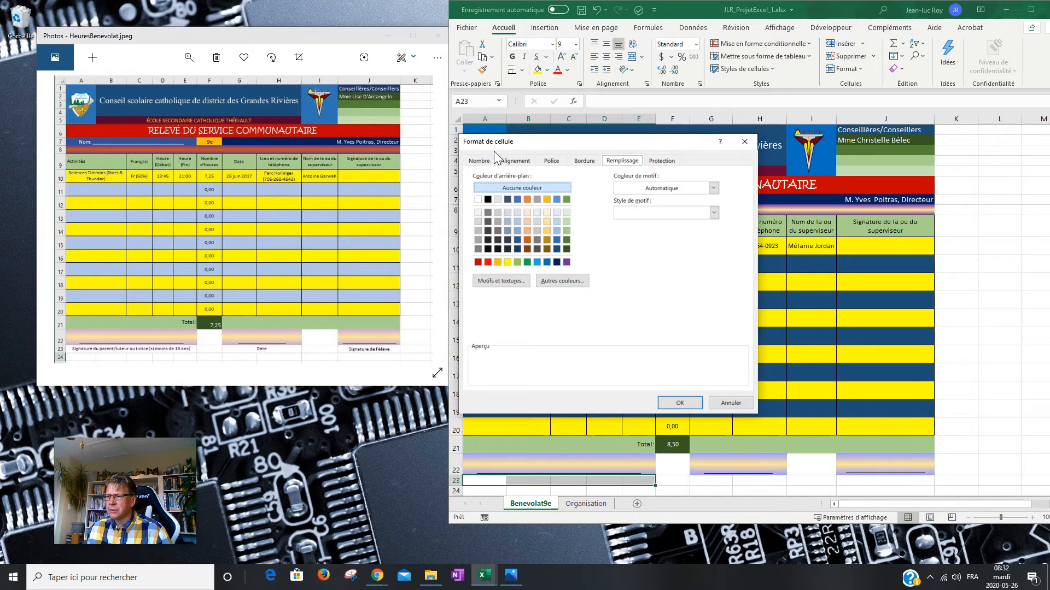
left_click(506, 162)
left_click(559, 199)
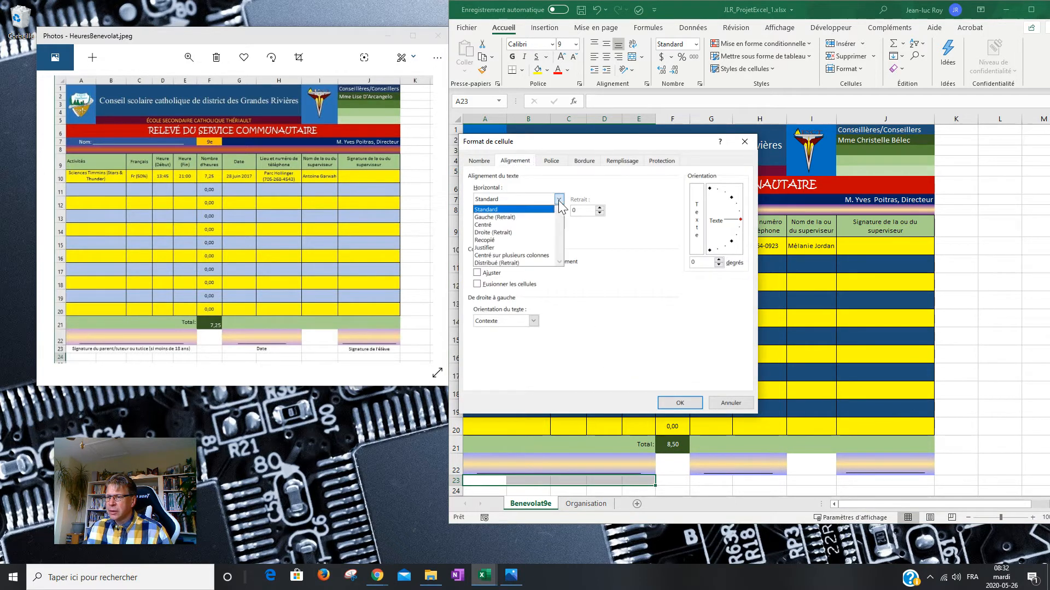
left_click(530, 225)
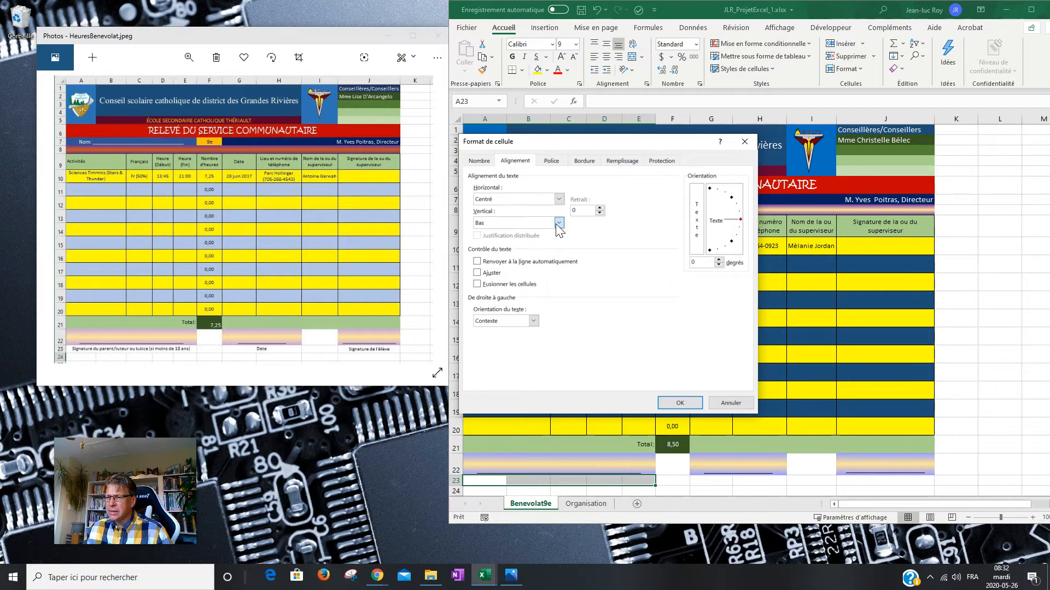
left_click(558, 223)
left_click(528, 234)
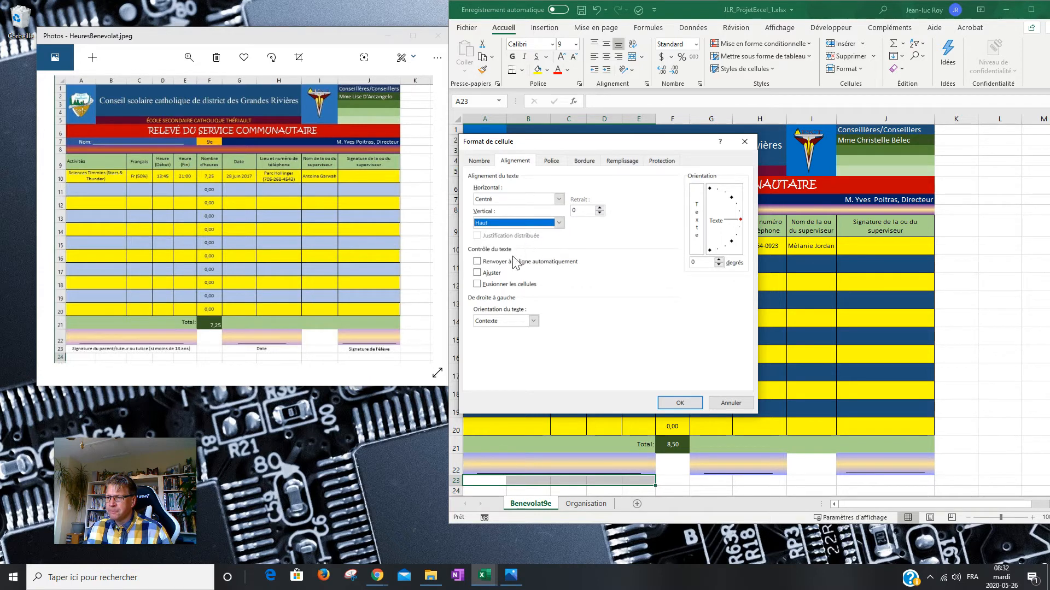
left_click(477, 285)
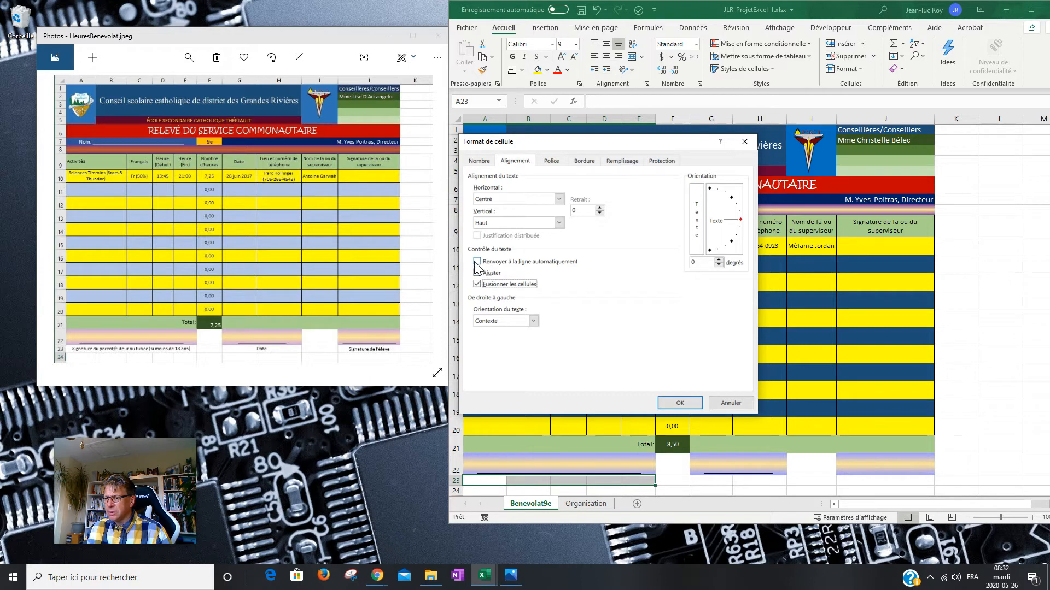
left_click(477, 263)
left_click(680, 403)
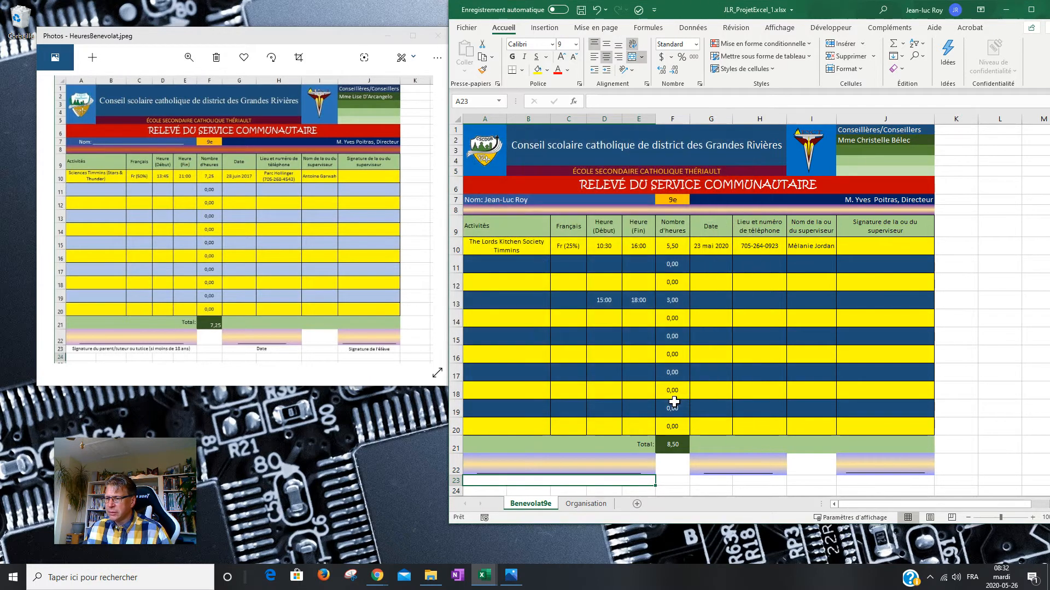
Merge G23:H23, aligning its text Centré horizontally and Haut vertically, with automatic wrapping turned on.
left_click_drag(718, 481, 753, 481)
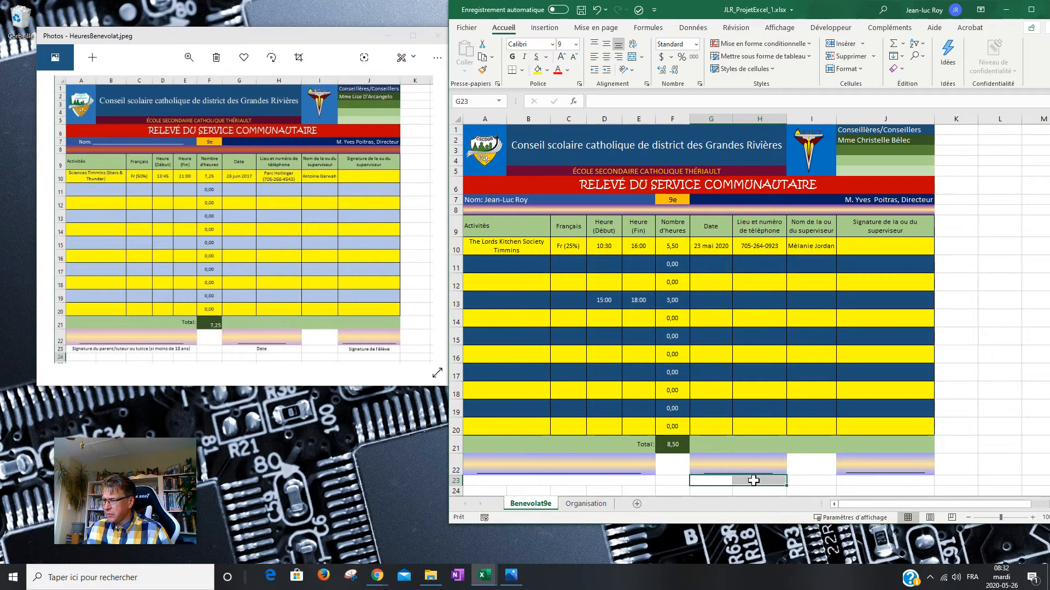
right_click(753, 480)
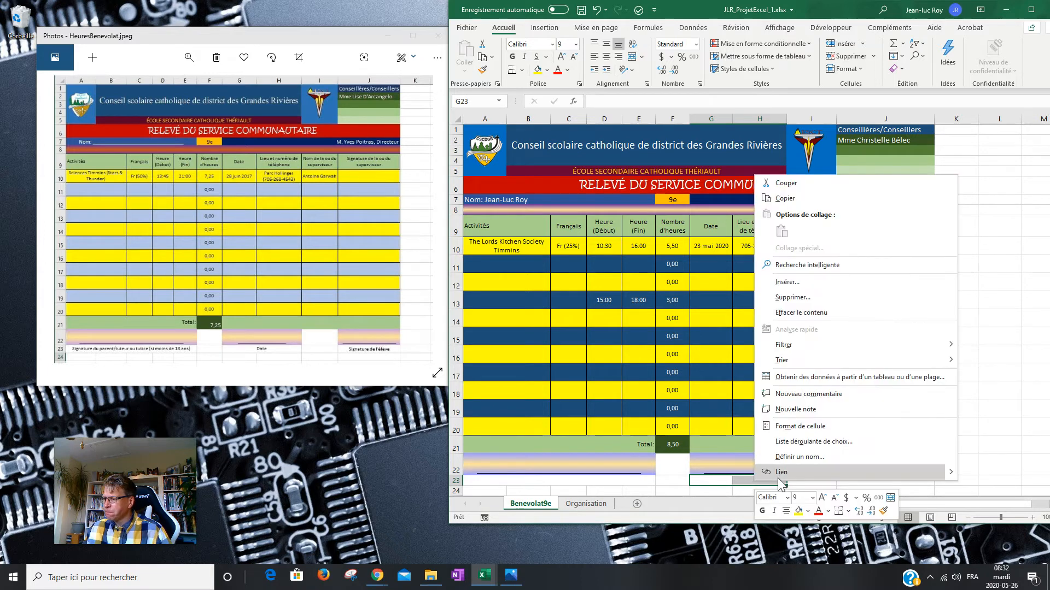
left_click(809, 428)
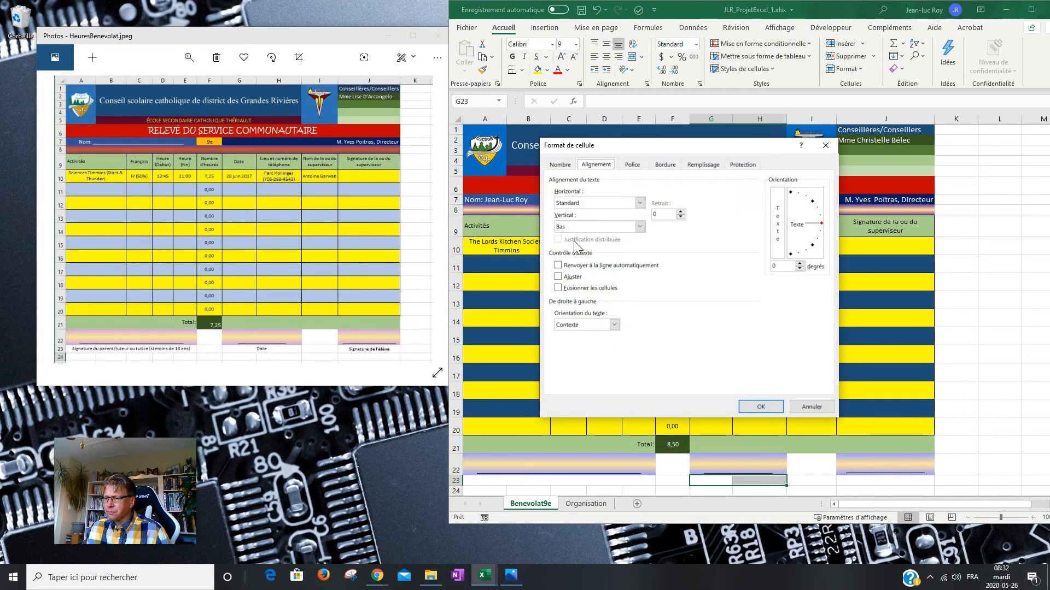
left_click(640, 203)
left_click(616, 228)
left_click(640, 226)
left_click(601, 238)
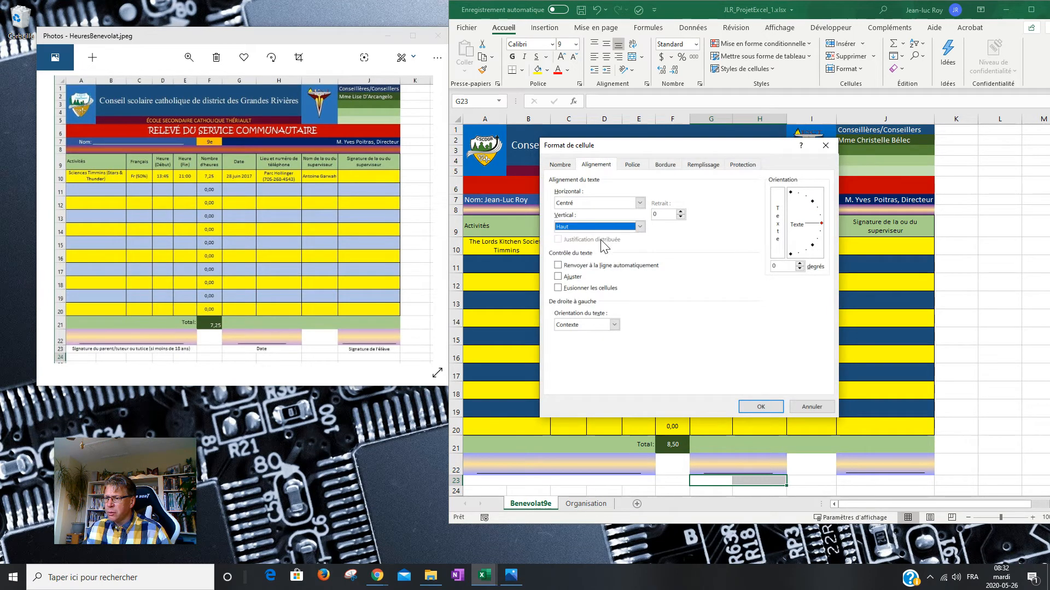
left_click(572, 288)
left_click(573, 267)
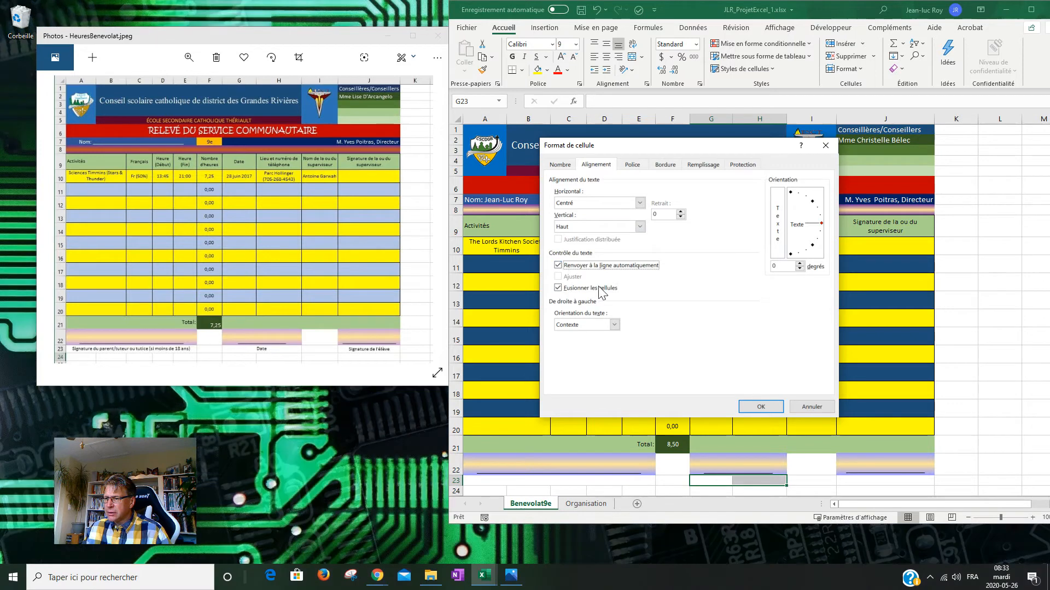
left_click(758, 406)
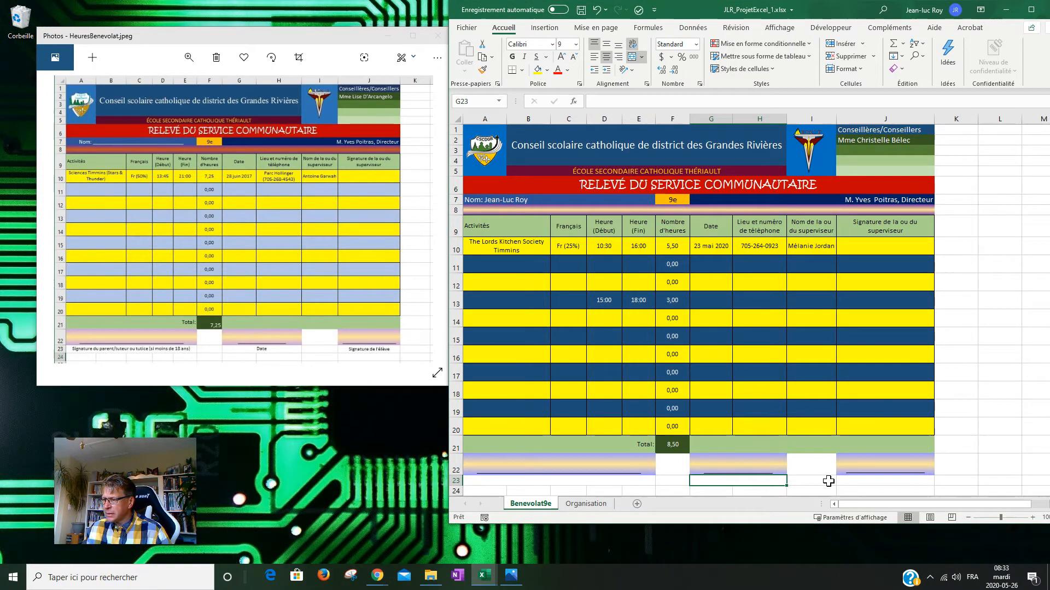
Set cell J23's horizontal alignment to Centré and its vertical alignment to Haut.
left_click(858, 482)
right_click(858, 483)
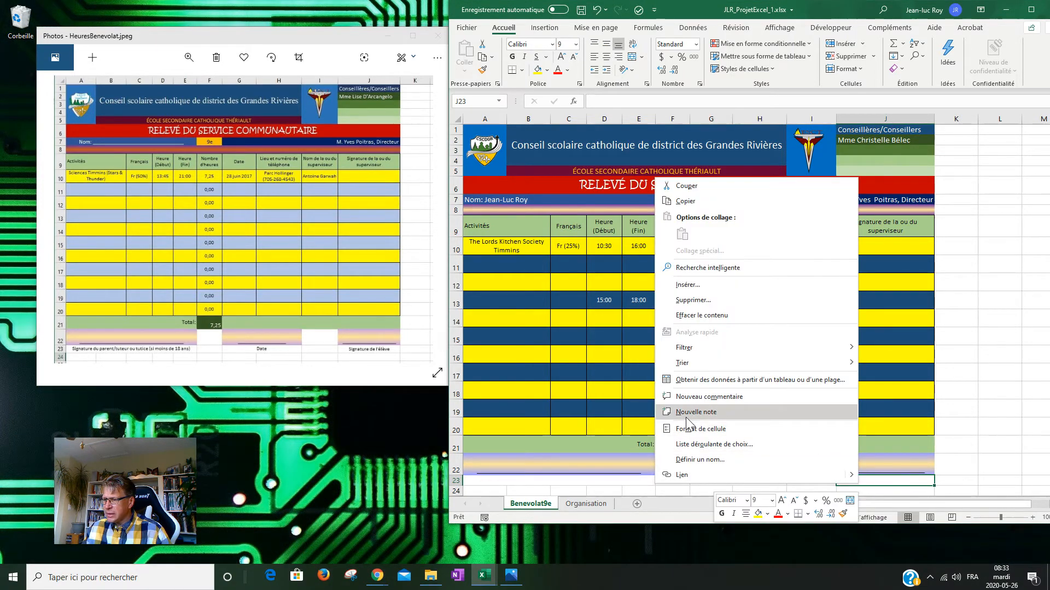
left_click(696, 430)
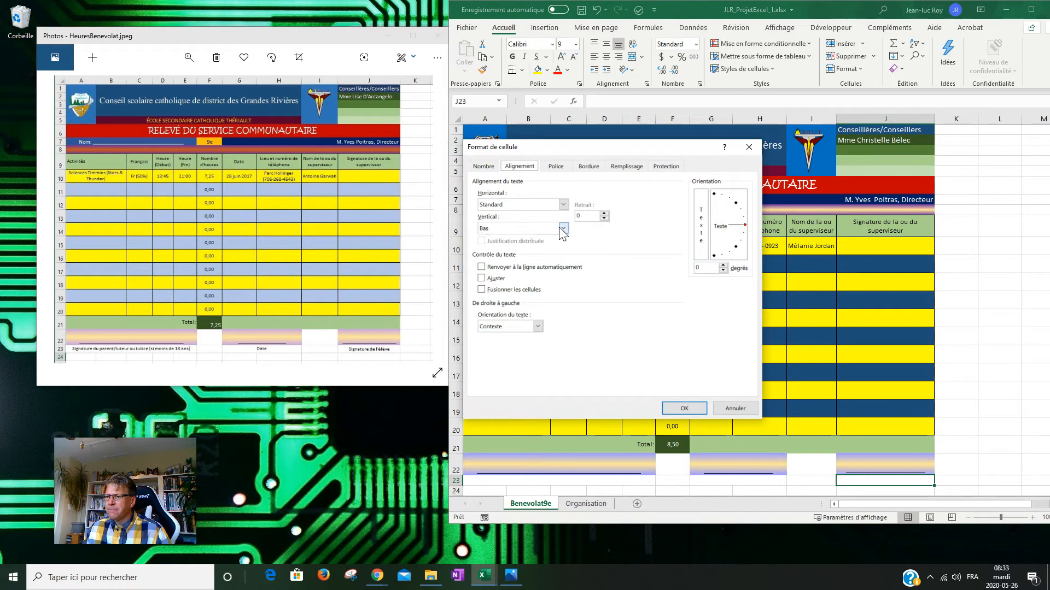
left_click(562, 229)
left_click(563, 206)
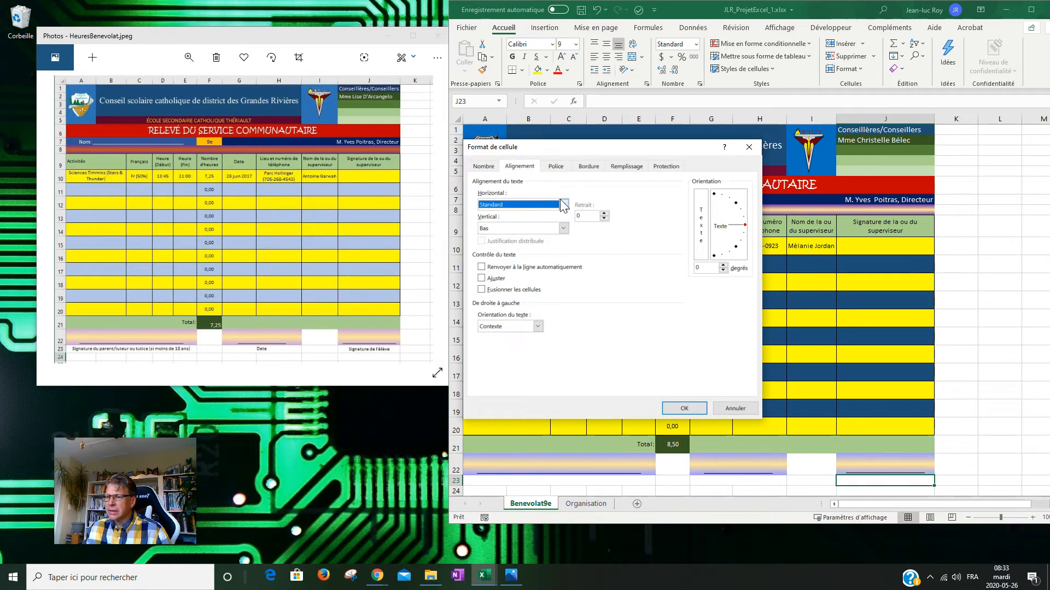
left_click(563, 206)
left_click(553, 230)
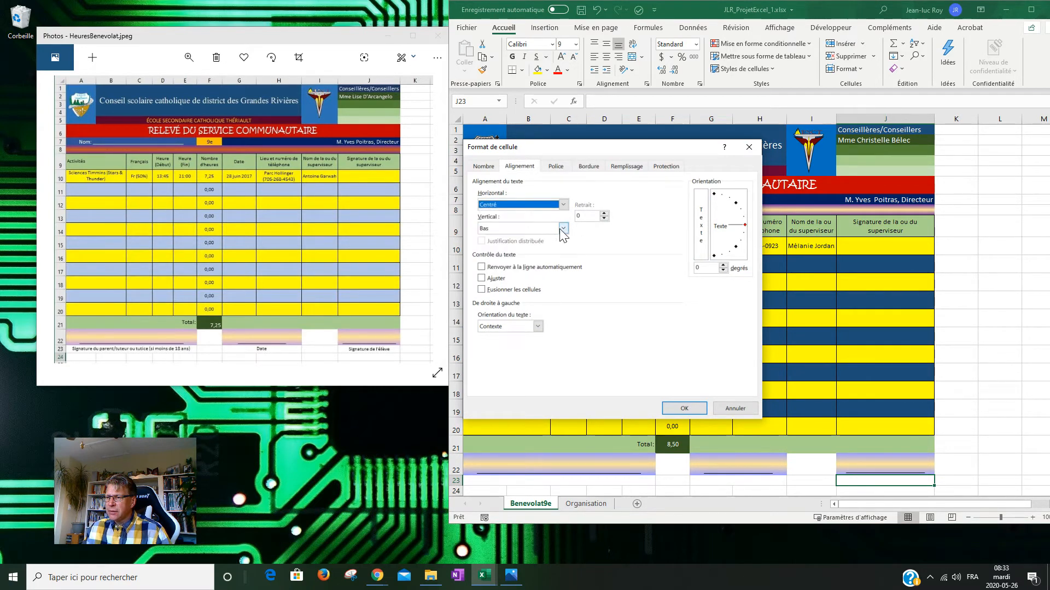
left_click(563, 228)
left_click(539, 237)
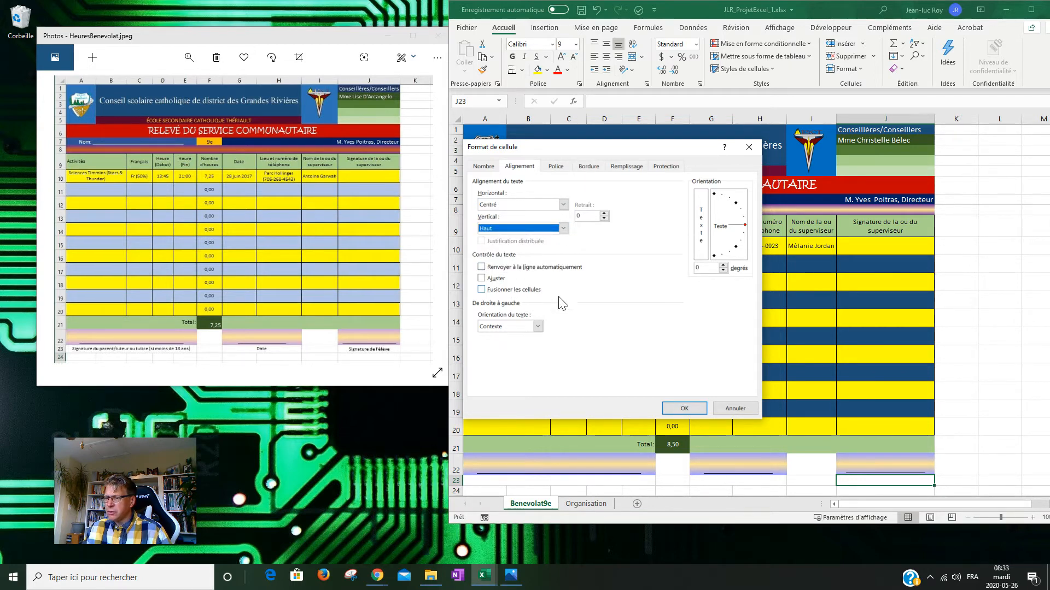
left_click(684, 414)
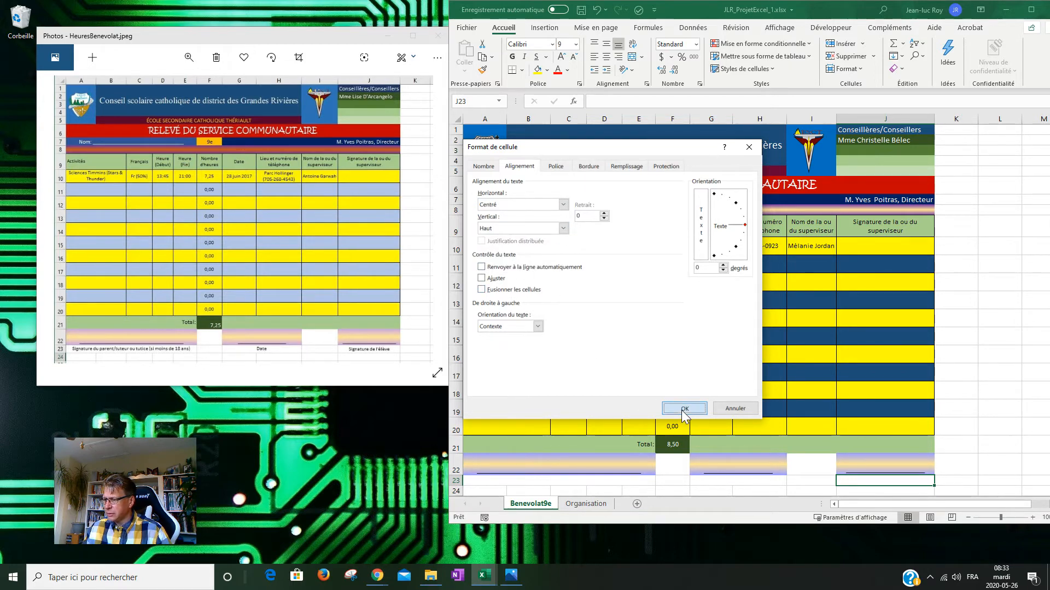
Set the font size of the whole of row 23 to 9.
left_click(604, 478)
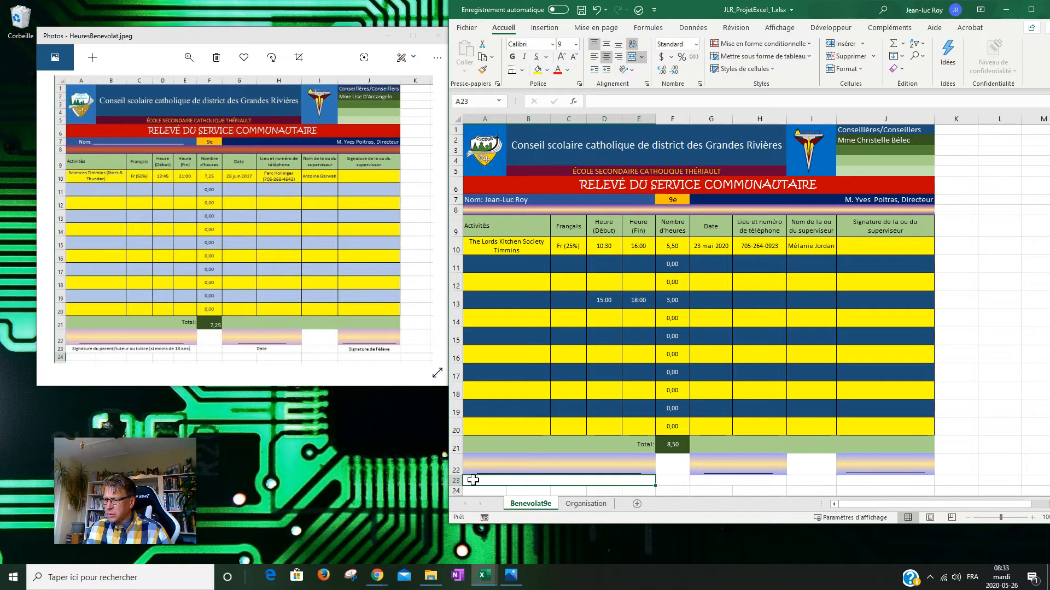
left_click(456, 481)
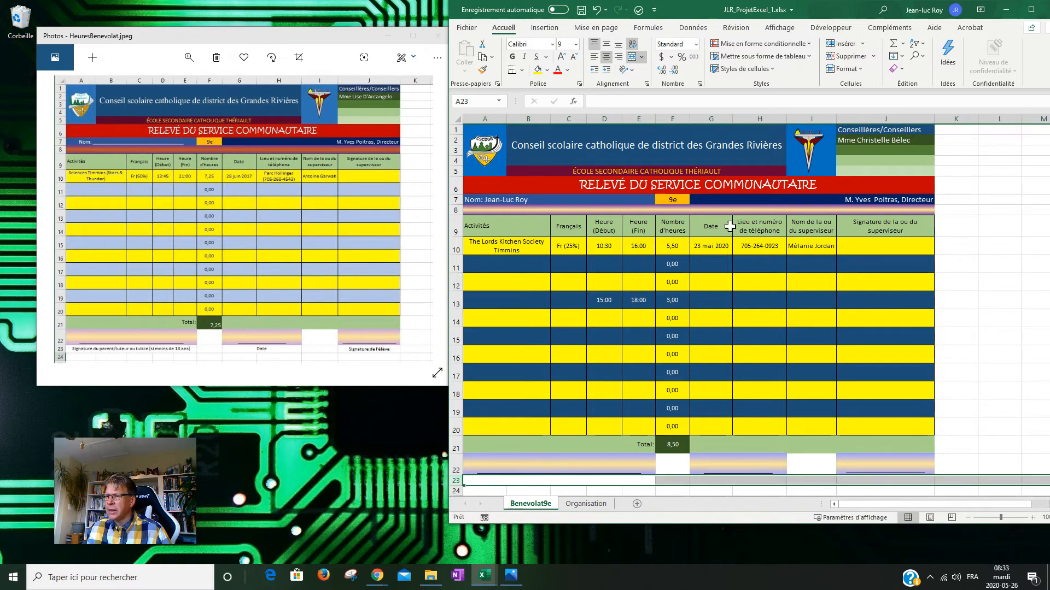
left_click(575, 44)
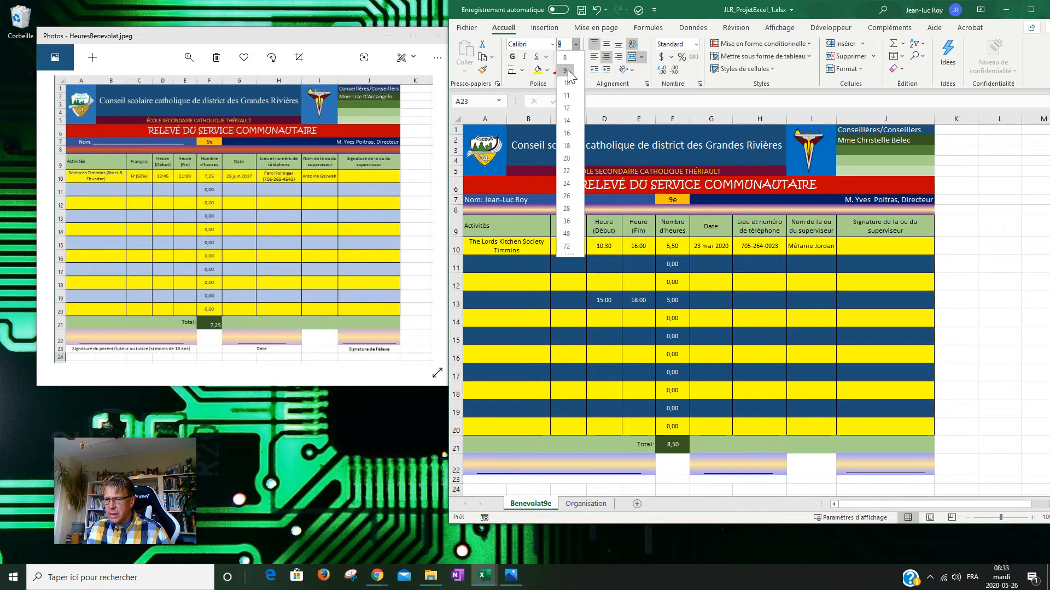
left_click(568, 71)
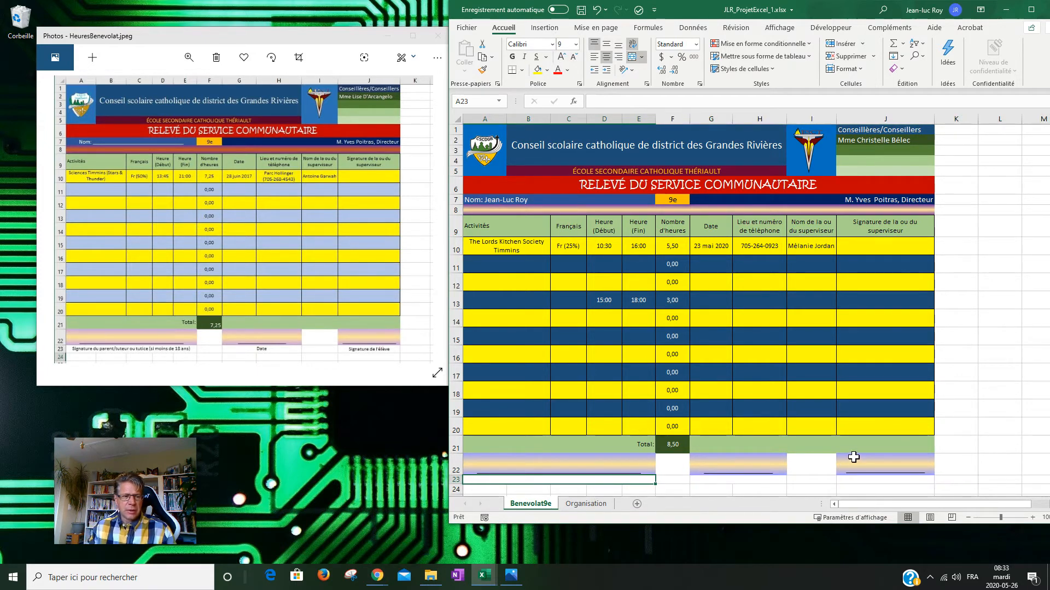
Enter the labels "Signature du parent/tuteur ou tutrice (si moins de 18 ans)" in A23 and "Date" in G23.
type("Signature")
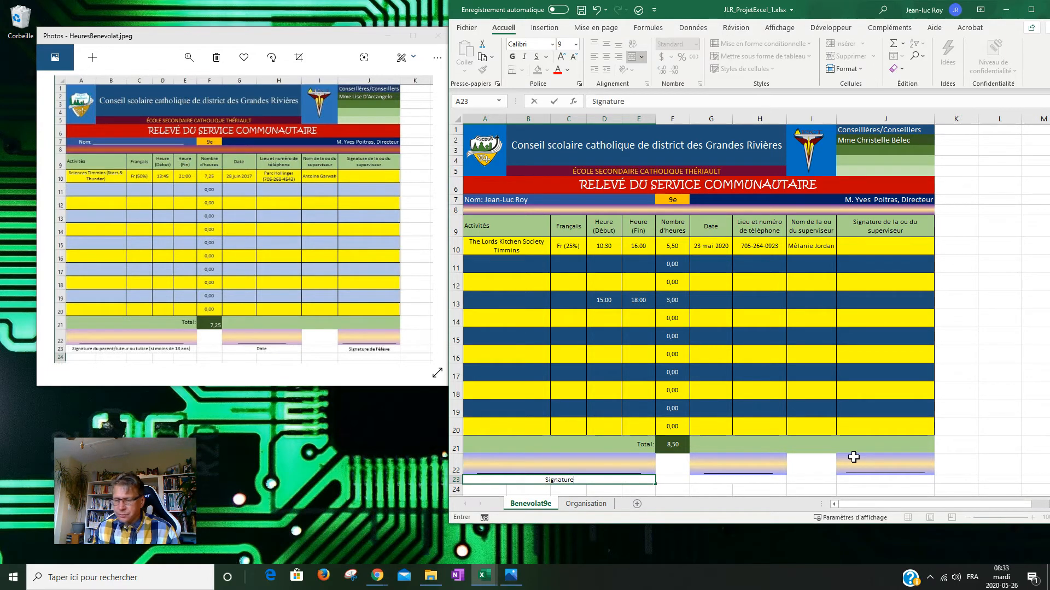
type(" du")
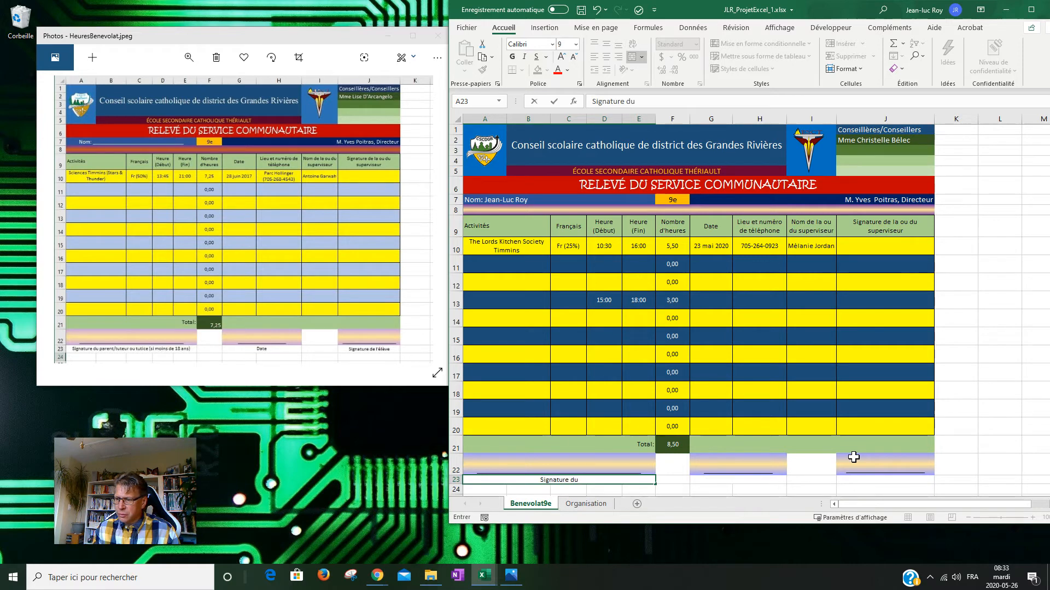
type(" parent")
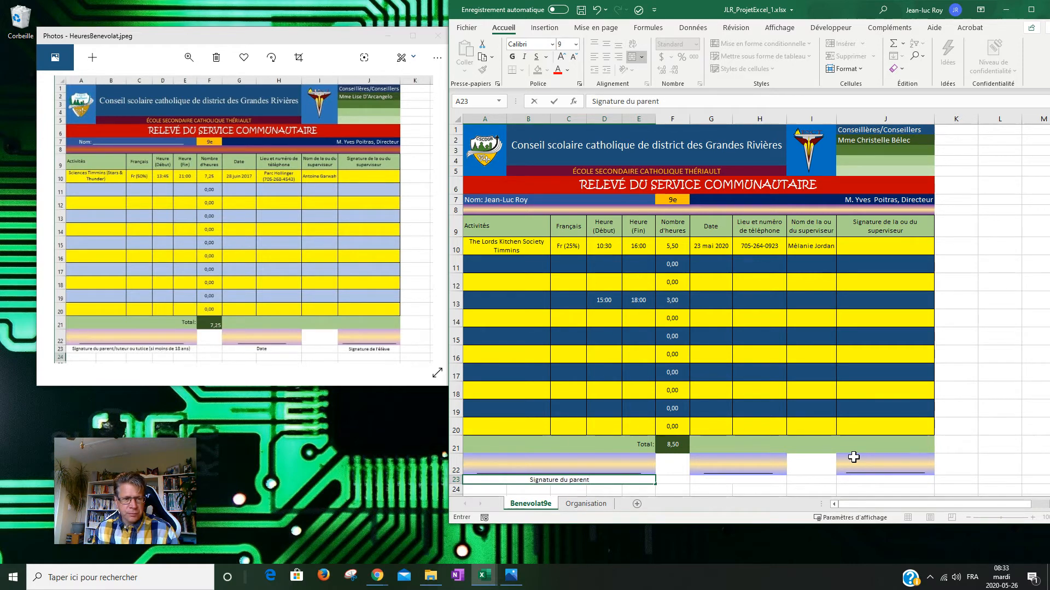
type("/t")
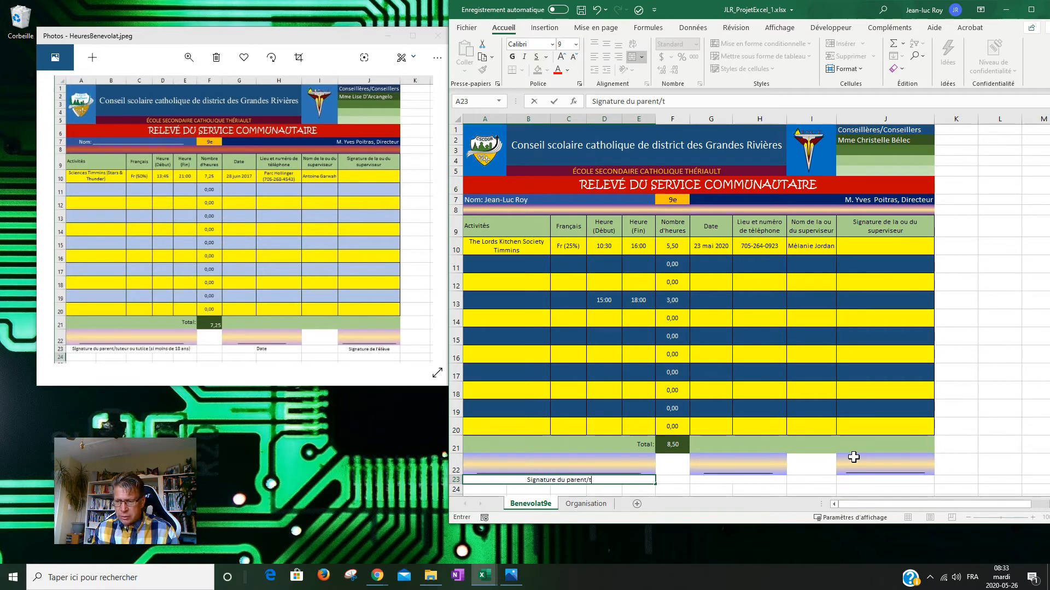
type("uteur")
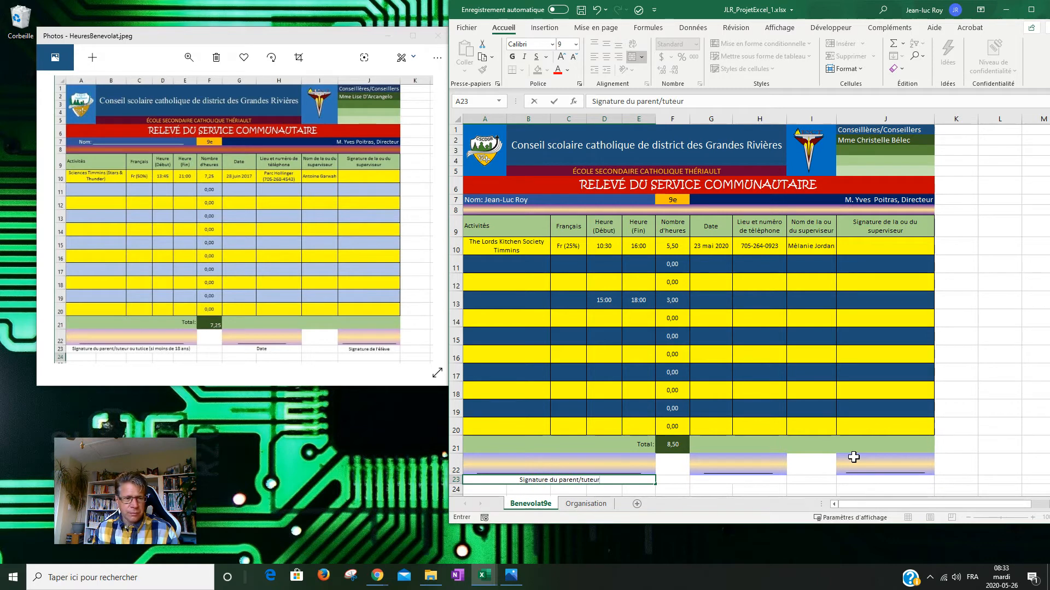
type(" ou tutrice ")
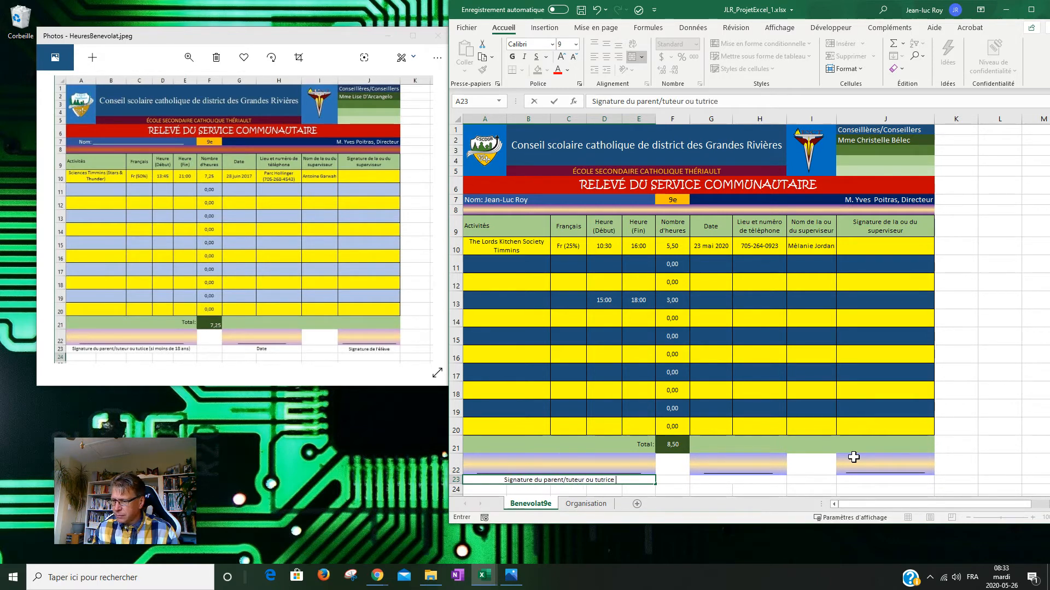
type("(si")
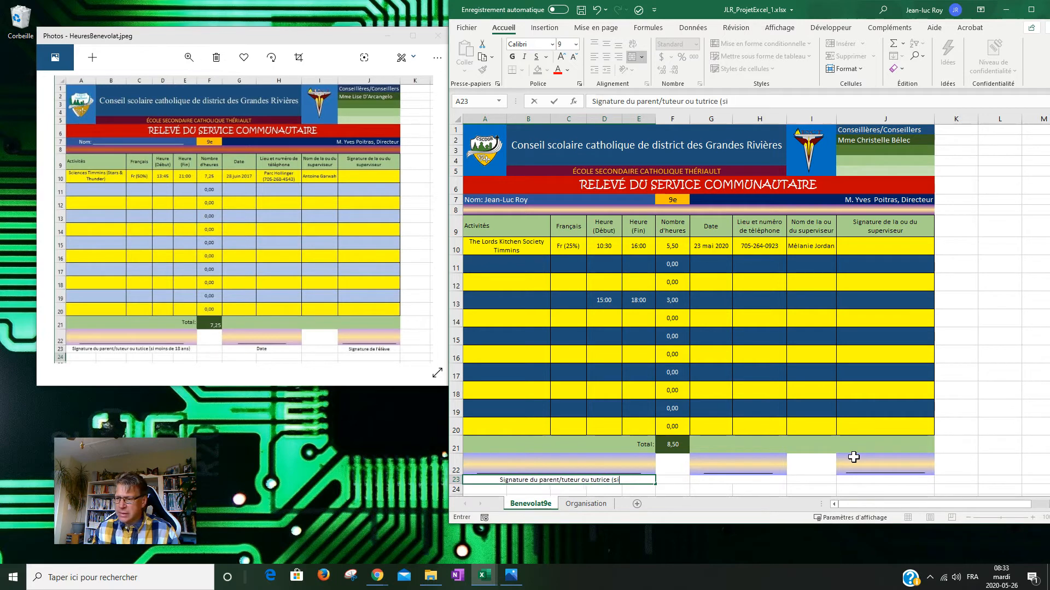
type(" moins de")
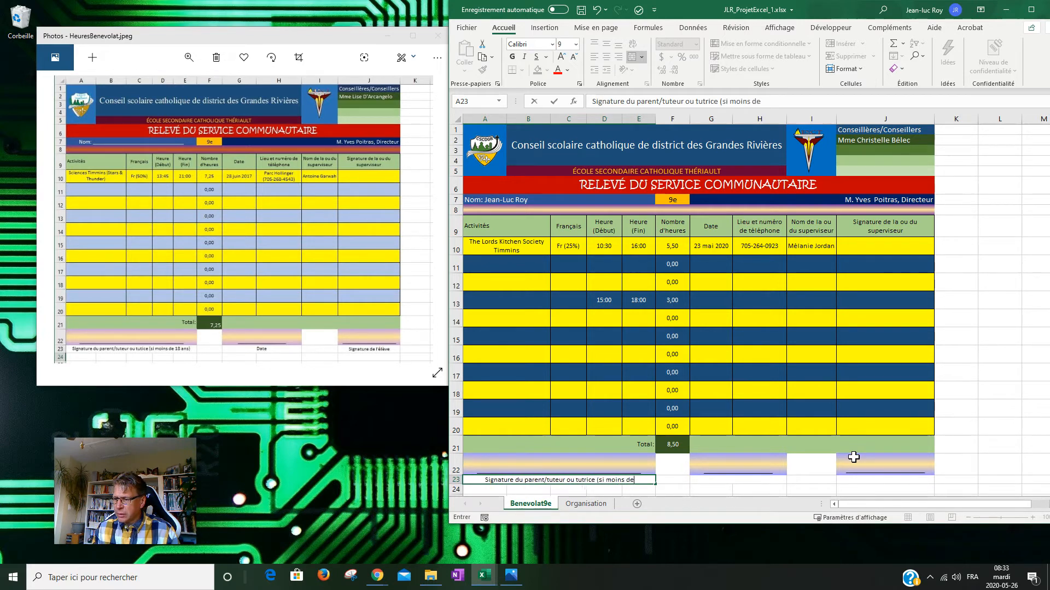
type(" 18 ans)")
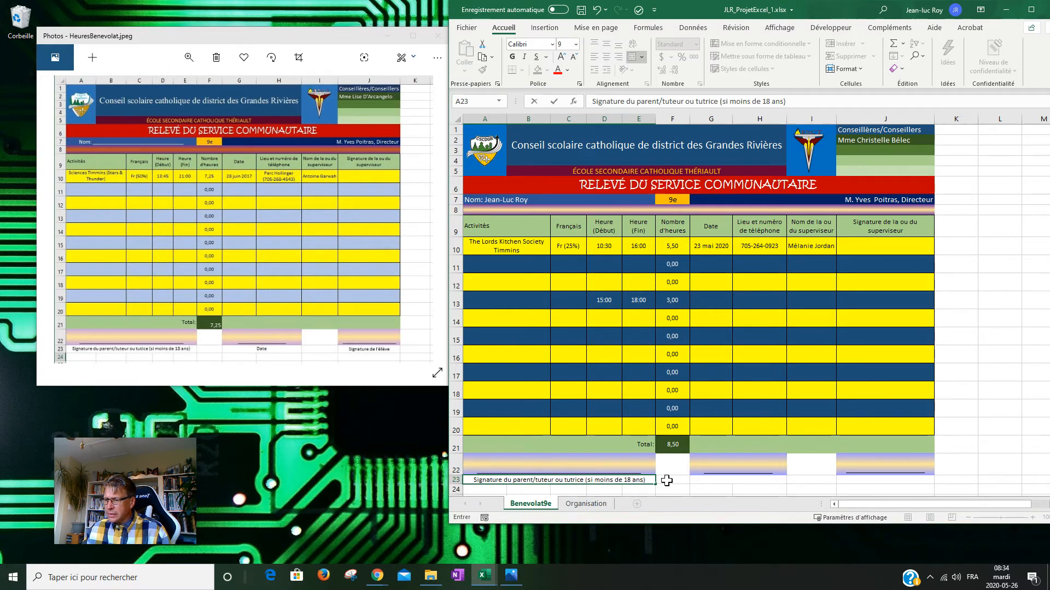
left_click(727, 479)
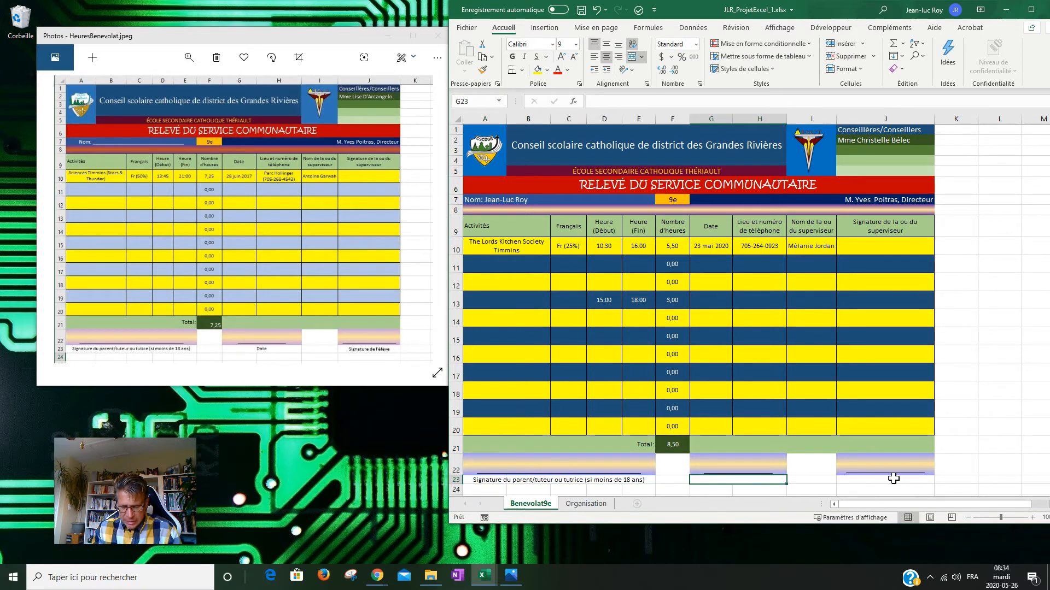
type("Date")
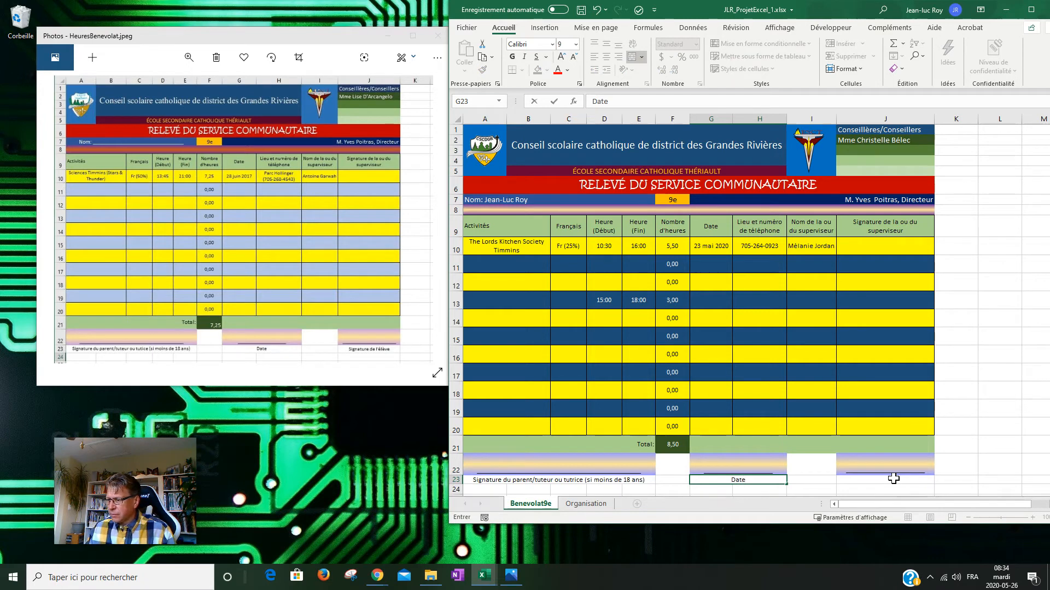
Enter the caption "Signature de l'élève" in cell J23 and save the workbook.
left_click(893, 479)
type("Sig")
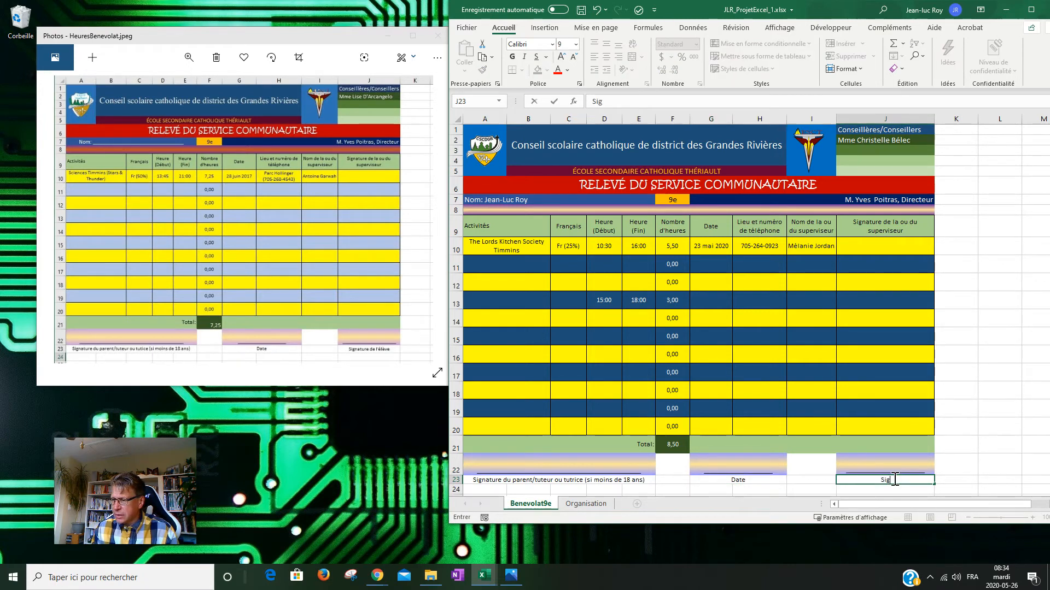
type("nature de l'élève")
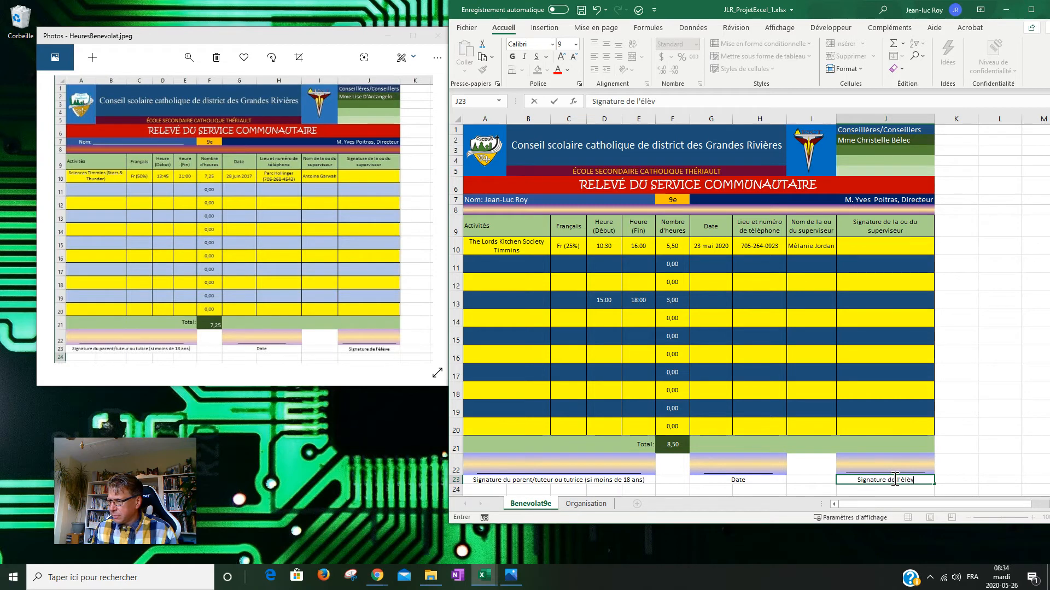
left_click(960, 463)
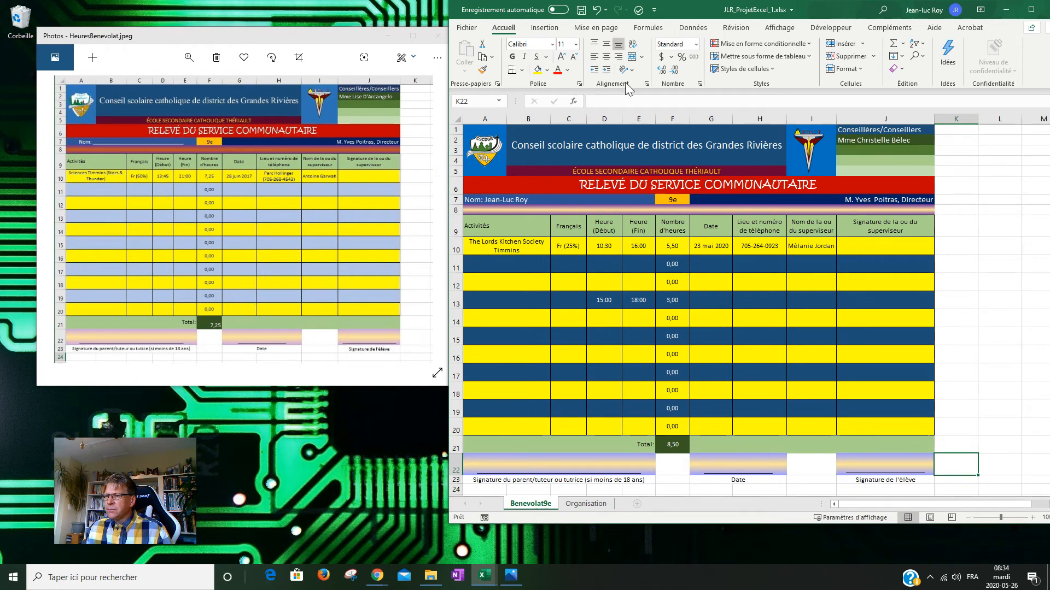
left_click(581, 10)
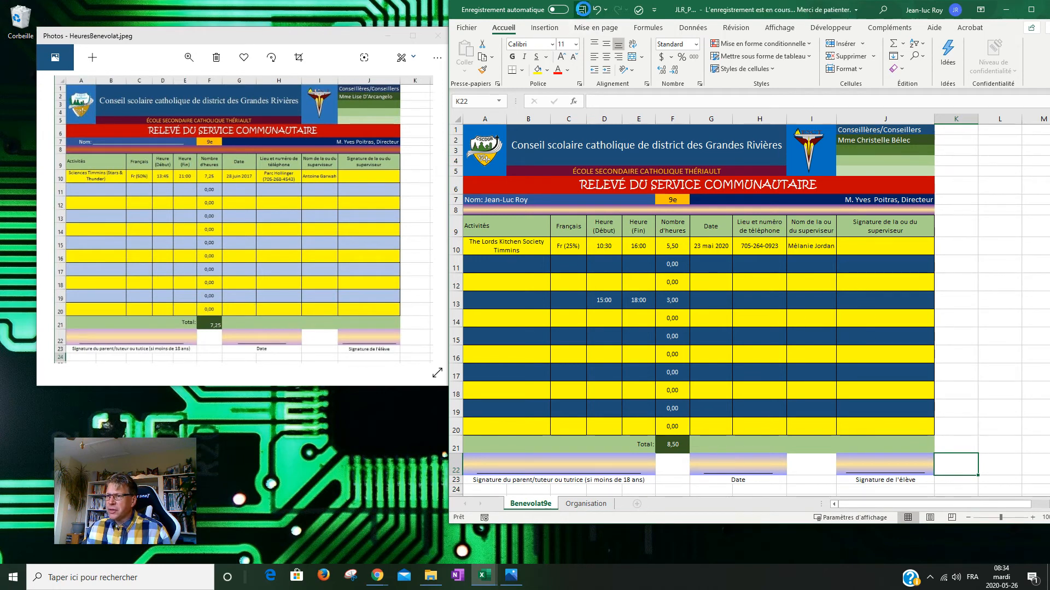
Switch the sheet's page orientation to Portrait and back to Paysage.
left_click(596, 28)
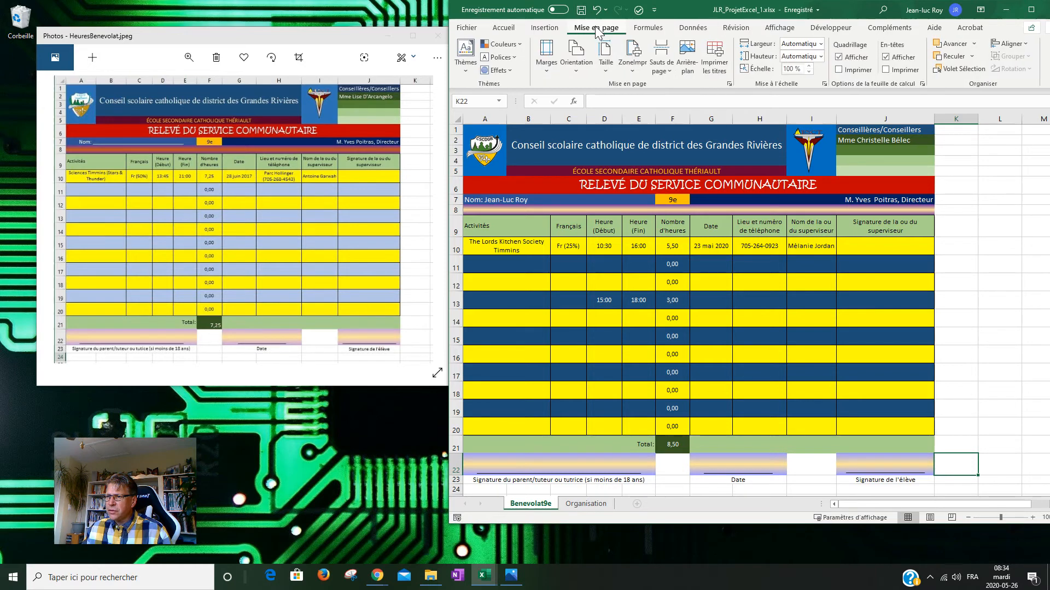
left_click(579, 73)
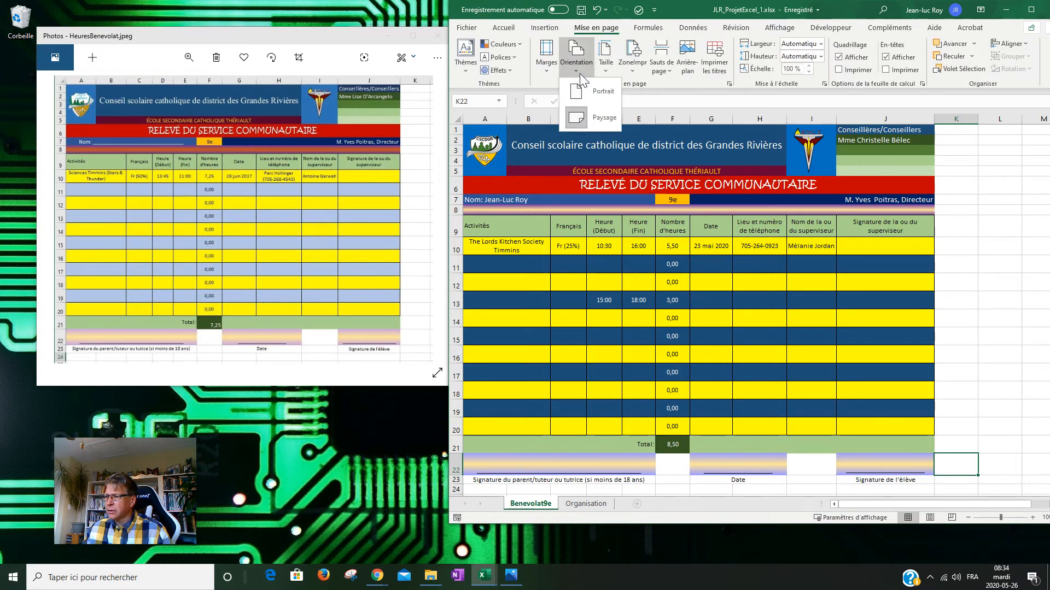
left_click(584, 86)
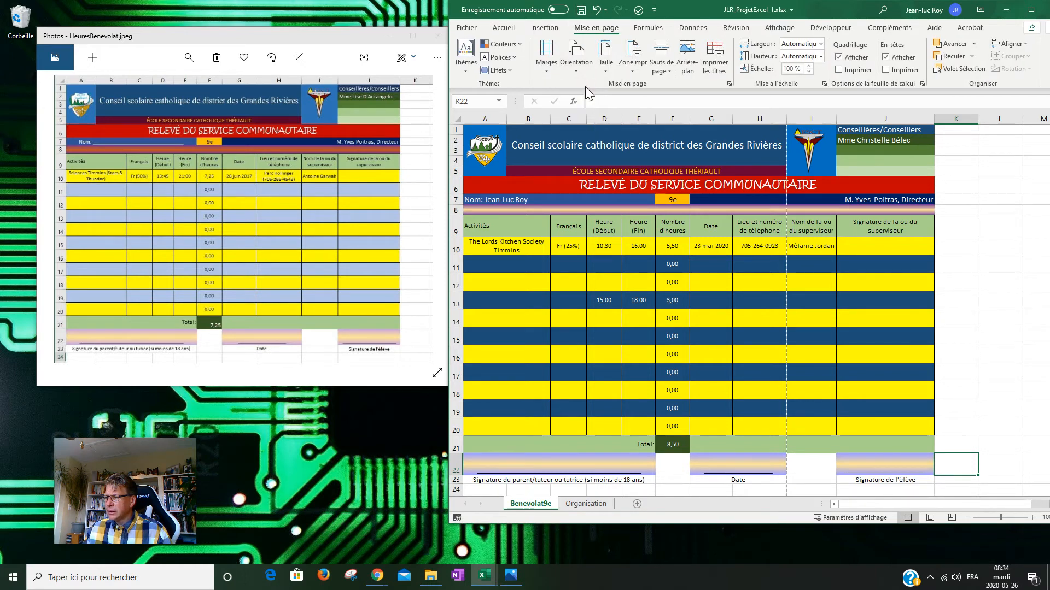
left_click(581, 77)
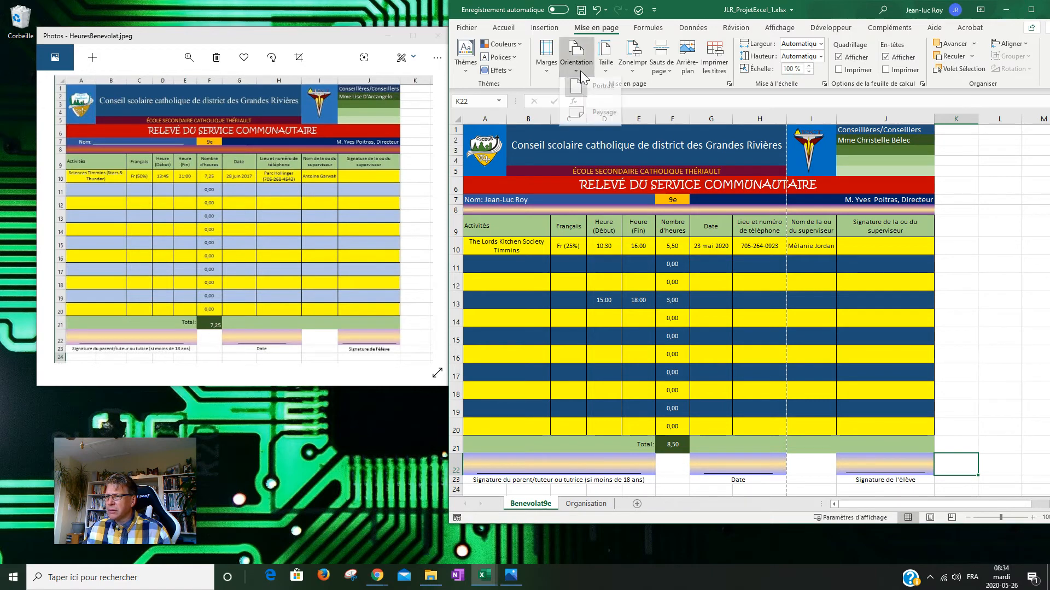
left_click(599, 112)
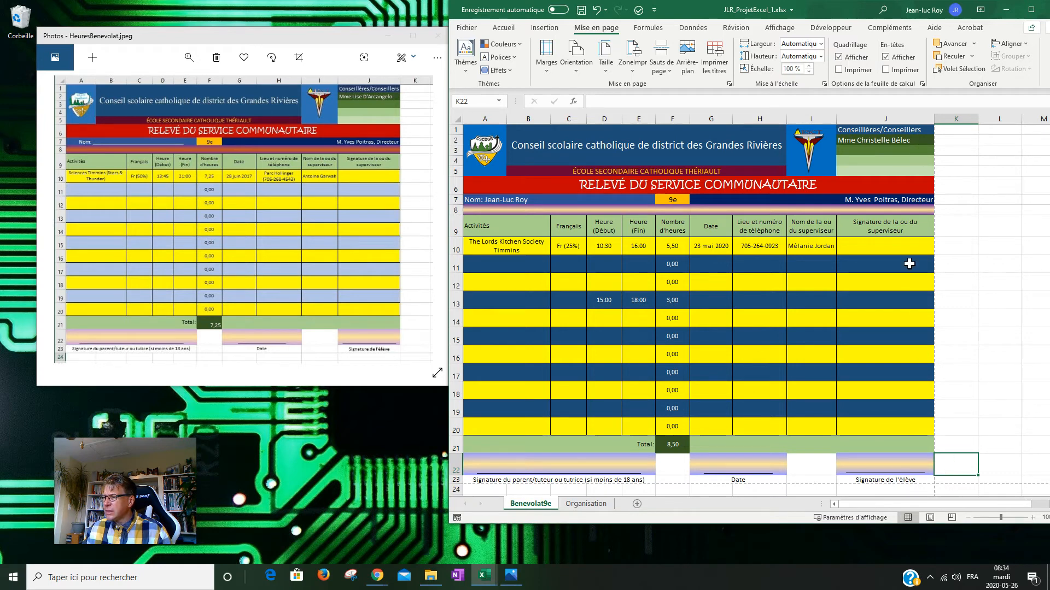
left_click(756, 418)
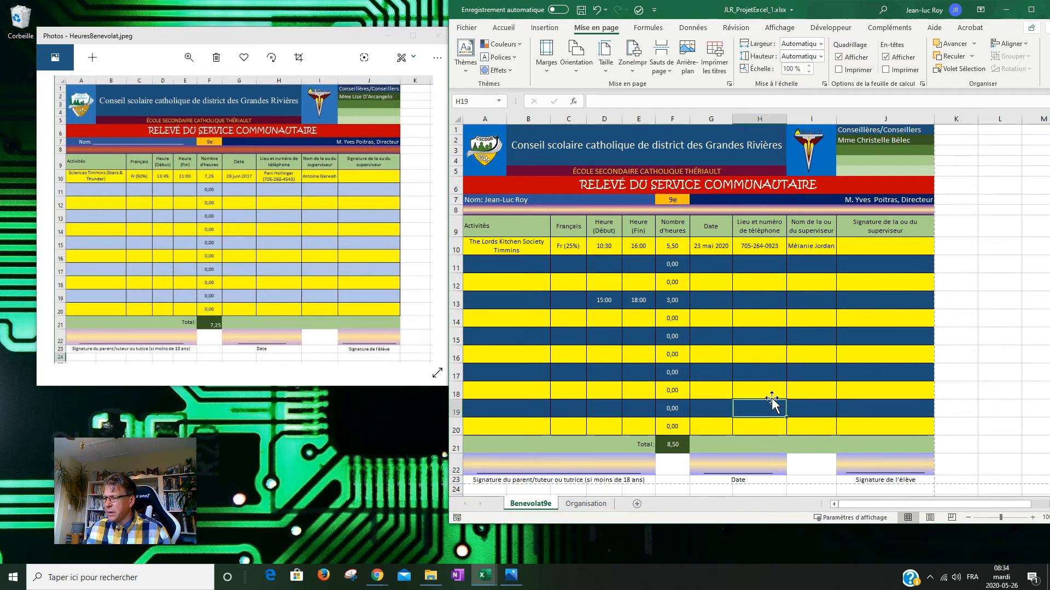
Examine the sheet's print preview to check how it fits on the page, and return to the worksheet.
left_click(477, 30)
left_click(491, 227)
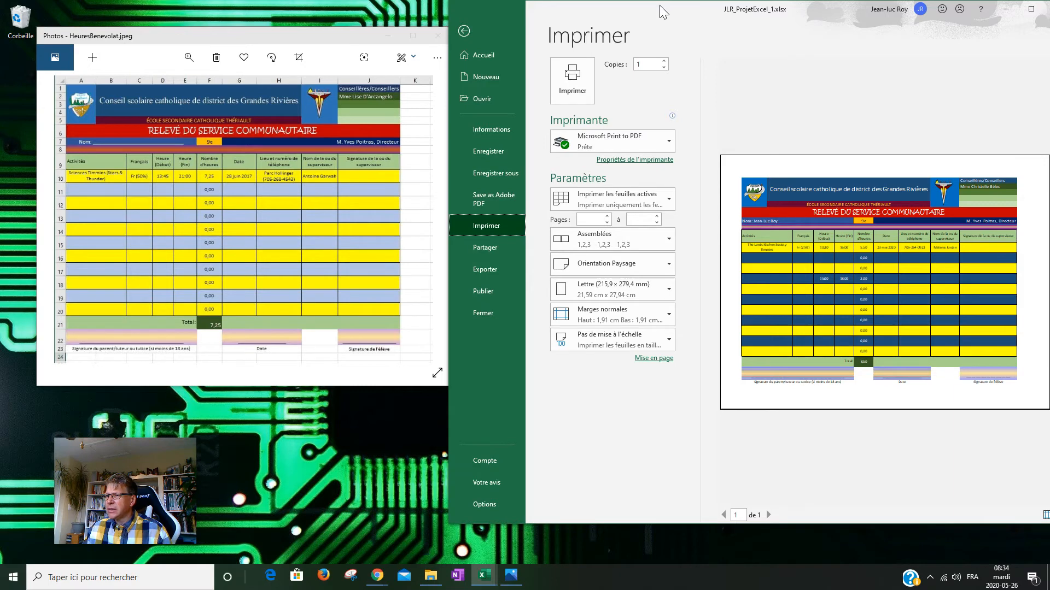
left_click_drag(662, 10, 534, 18)
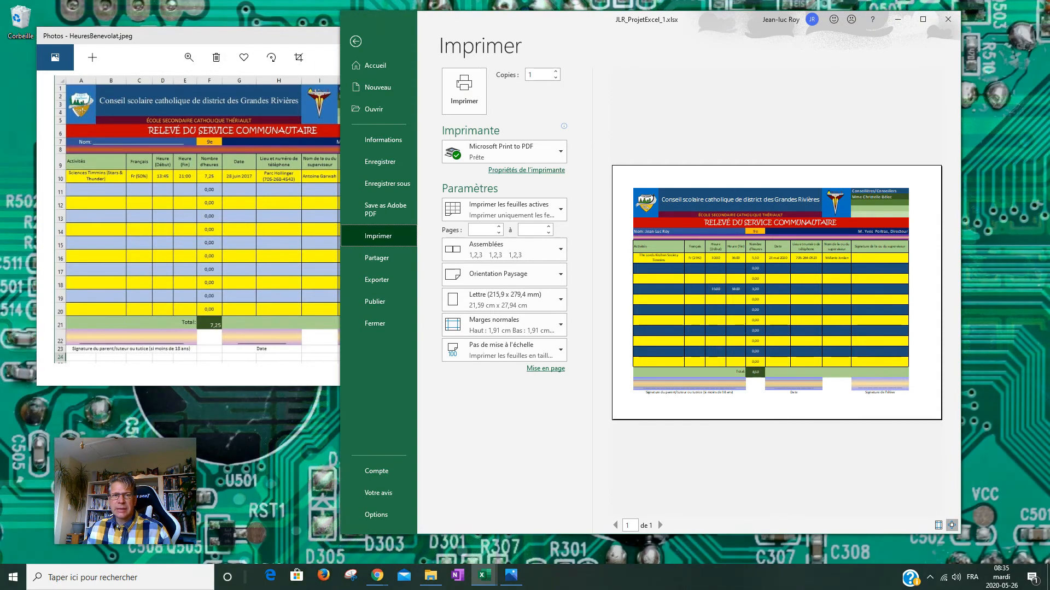
left_click_drag(0, 29, 0, 30)
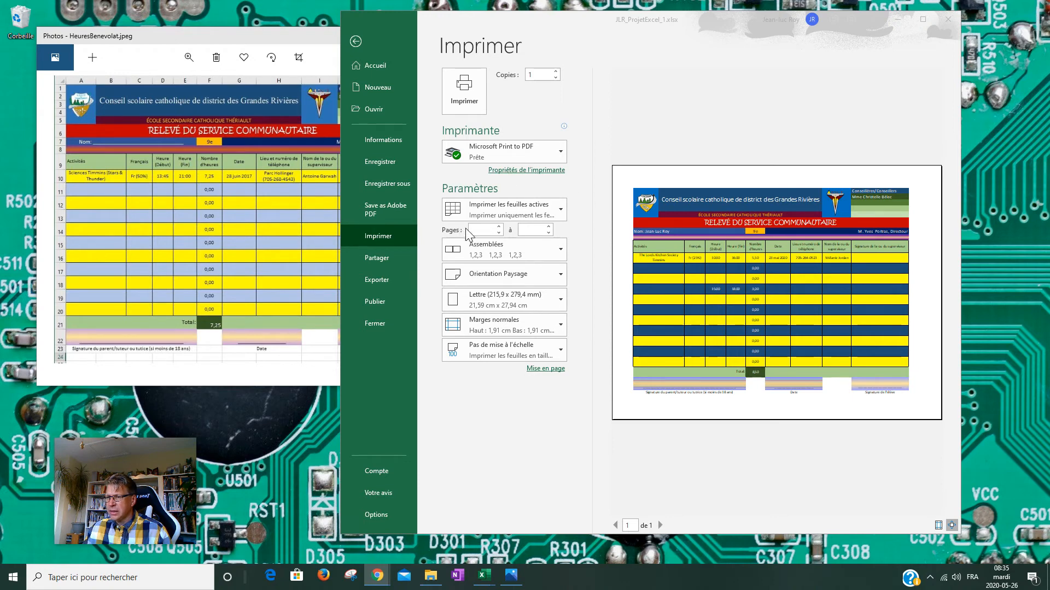
left_click(355, 41)
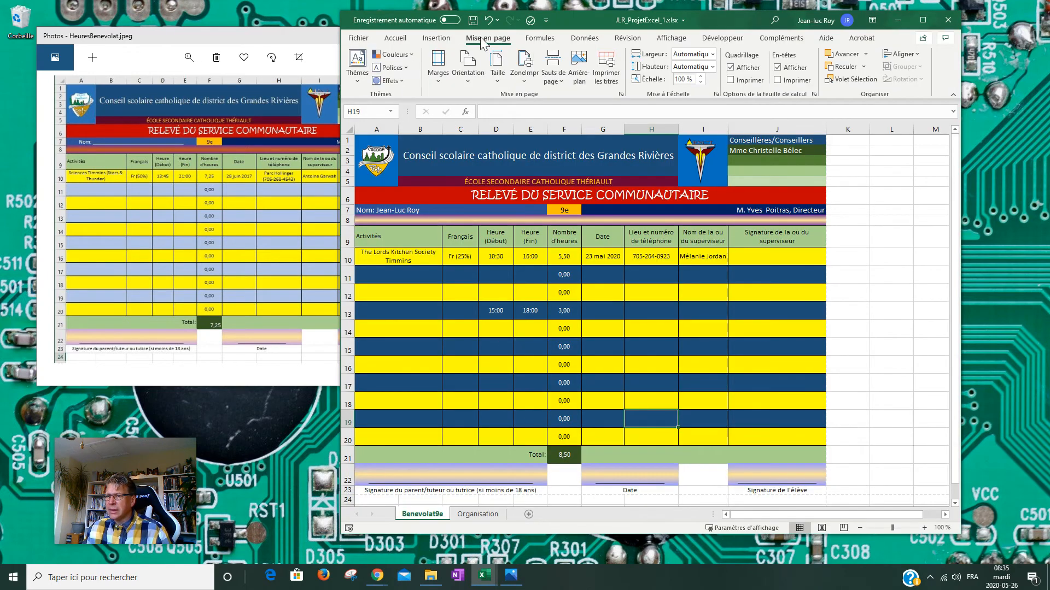
Try Portrait orientation for the page and restore Paysage.
left_click(468, 76)
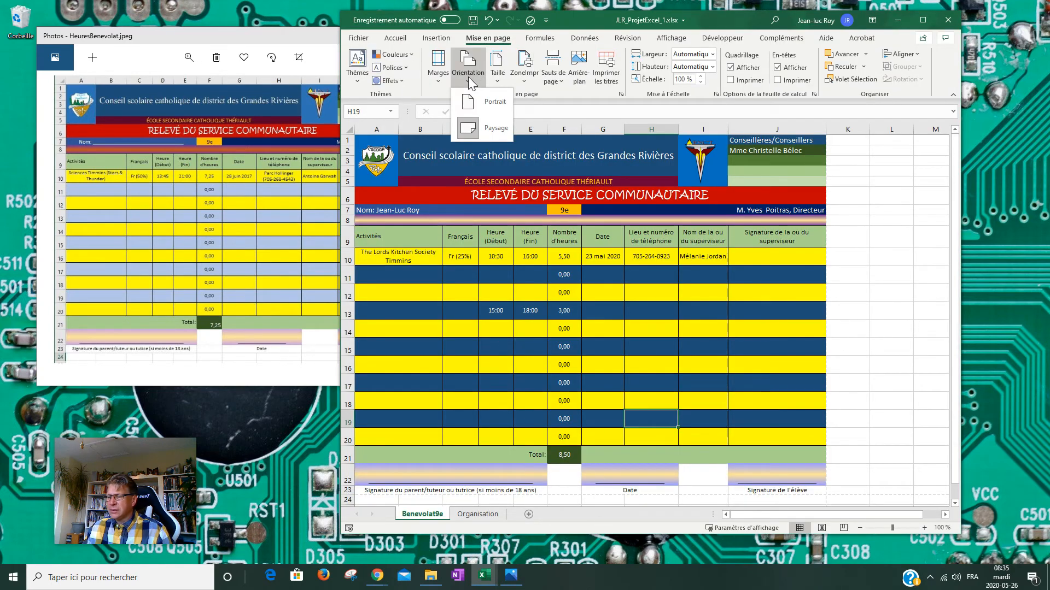
left_click(470, 102)
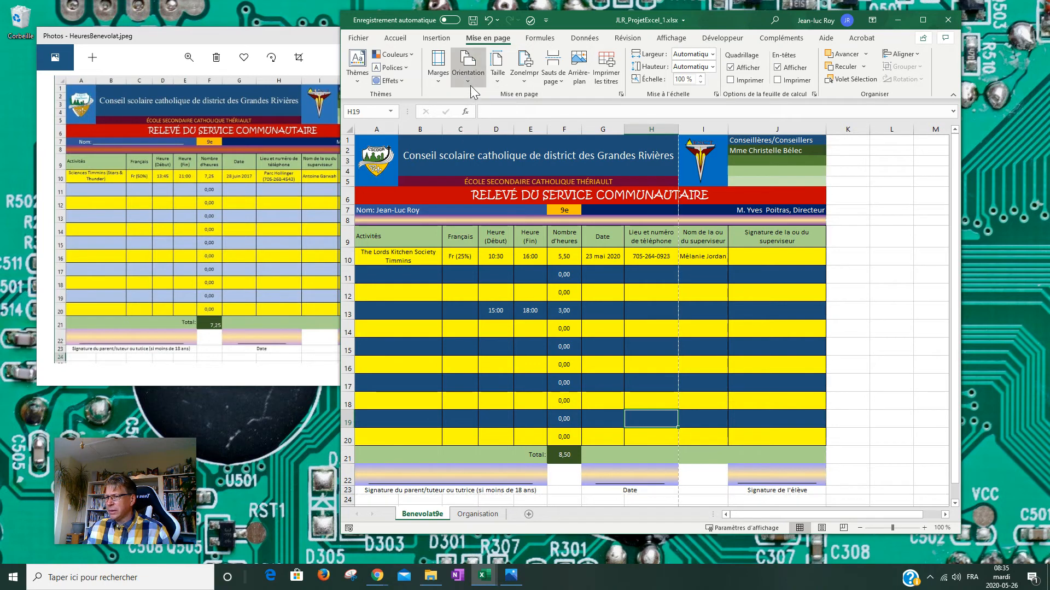
left_click(469, 80)
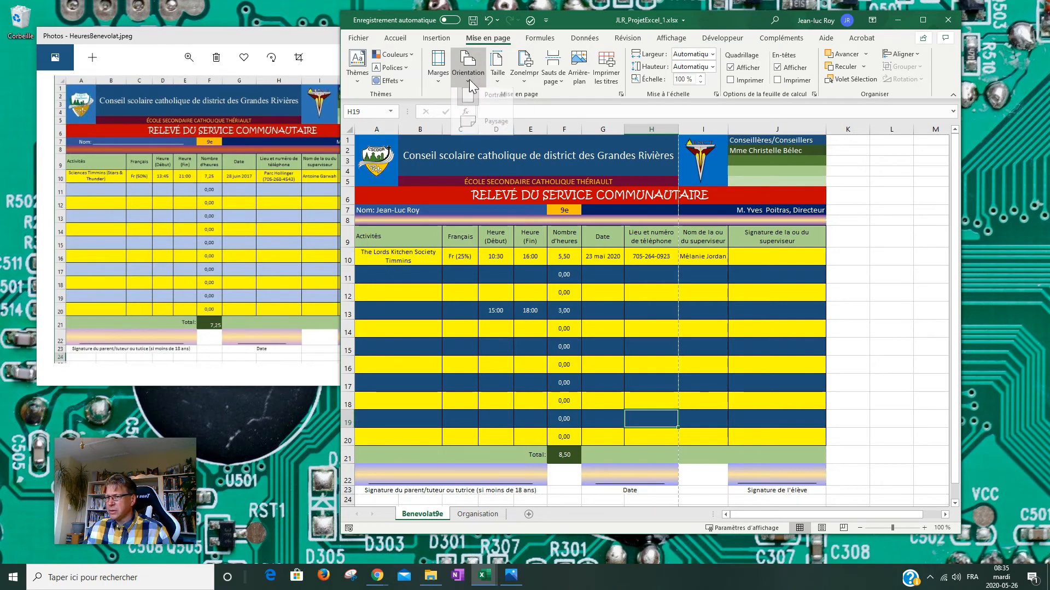
left_click(469, 129)
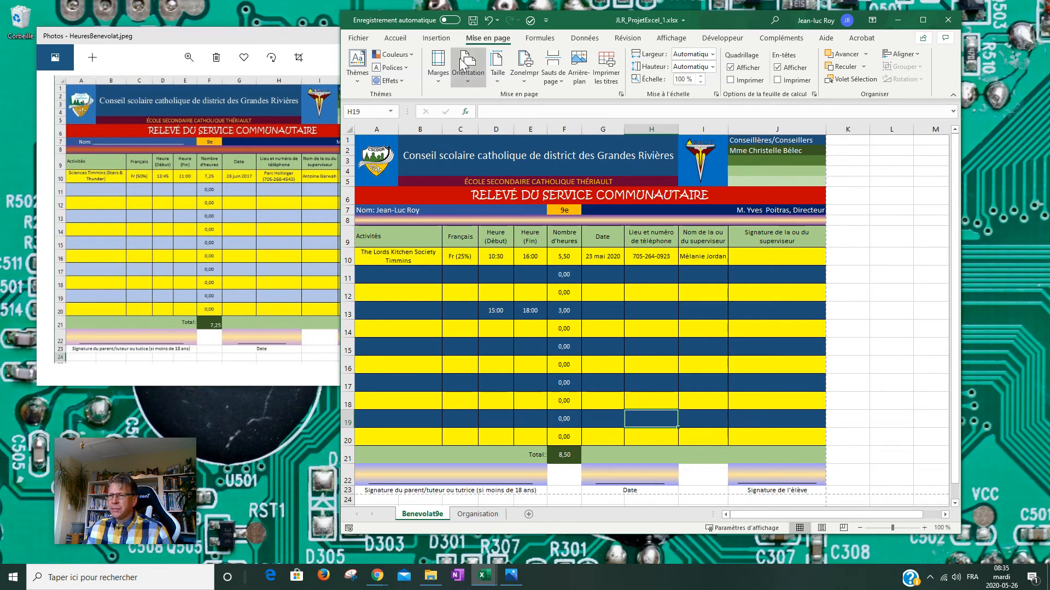
Save the workbook, and save a second version as JLR_ProjetExcel_2 in the same folder.
left_click(473, 21)
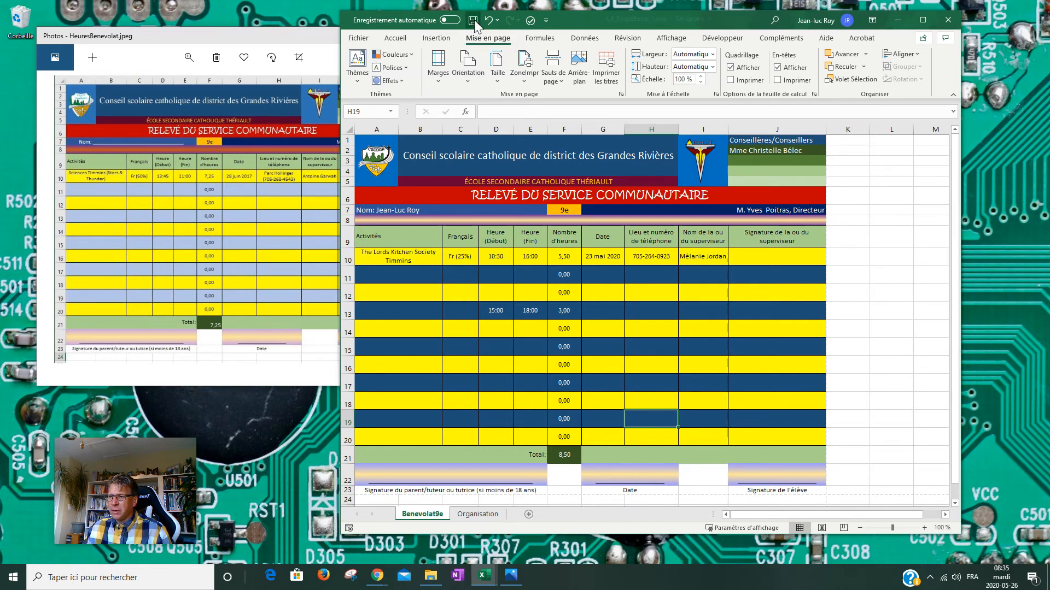
left_click(355, 37)
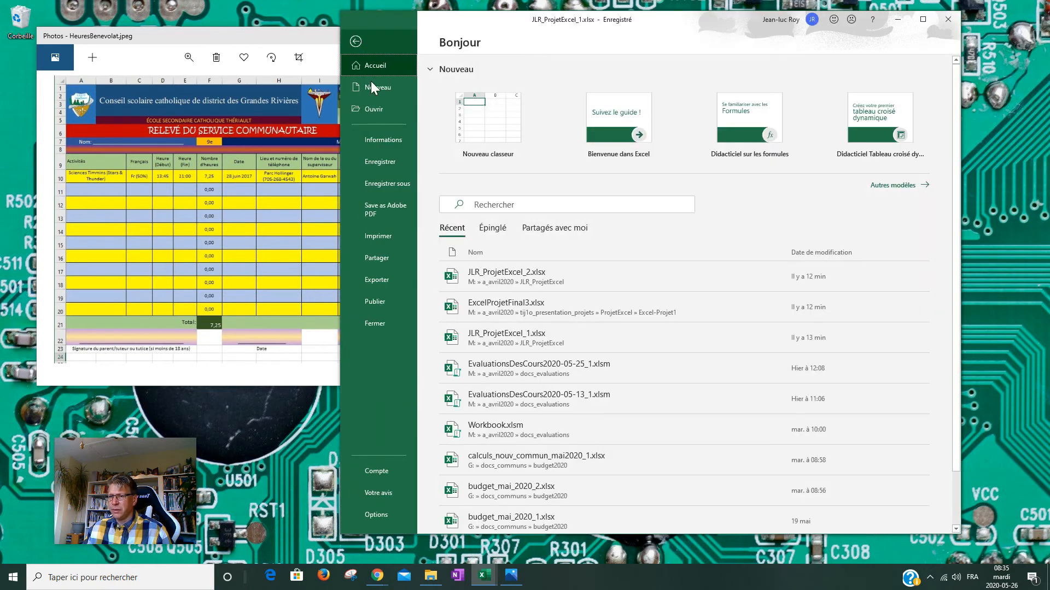
left_click(388, 184)
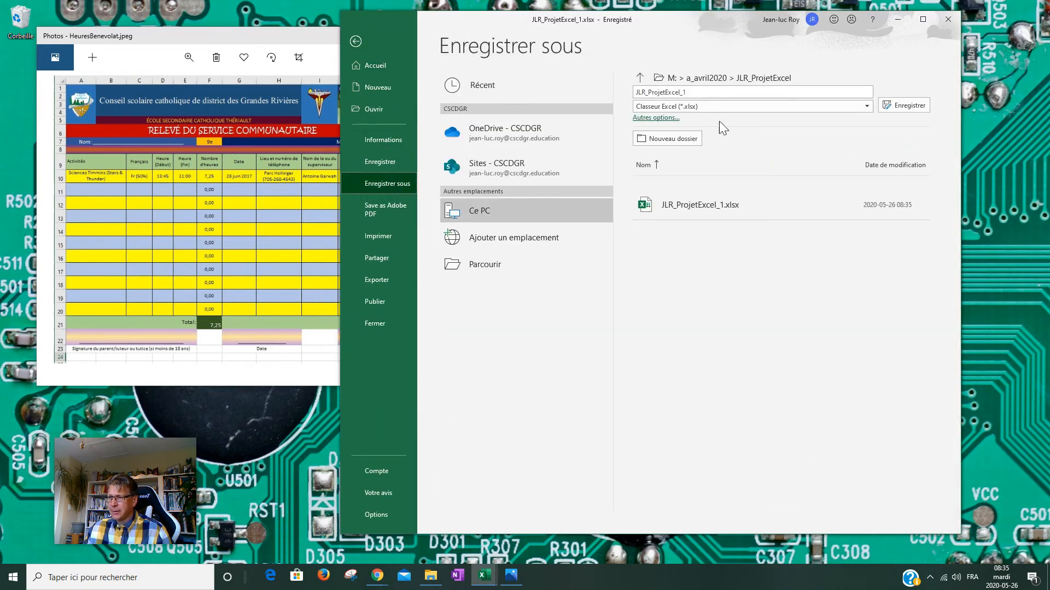
left_click(692, 93)
left_click(695, 93)
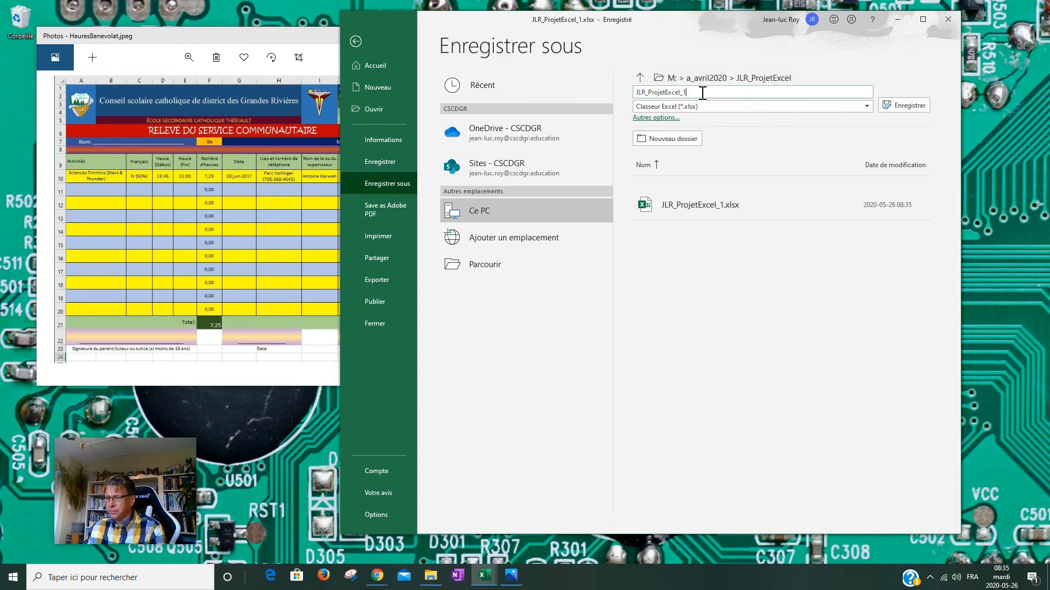
type("2")
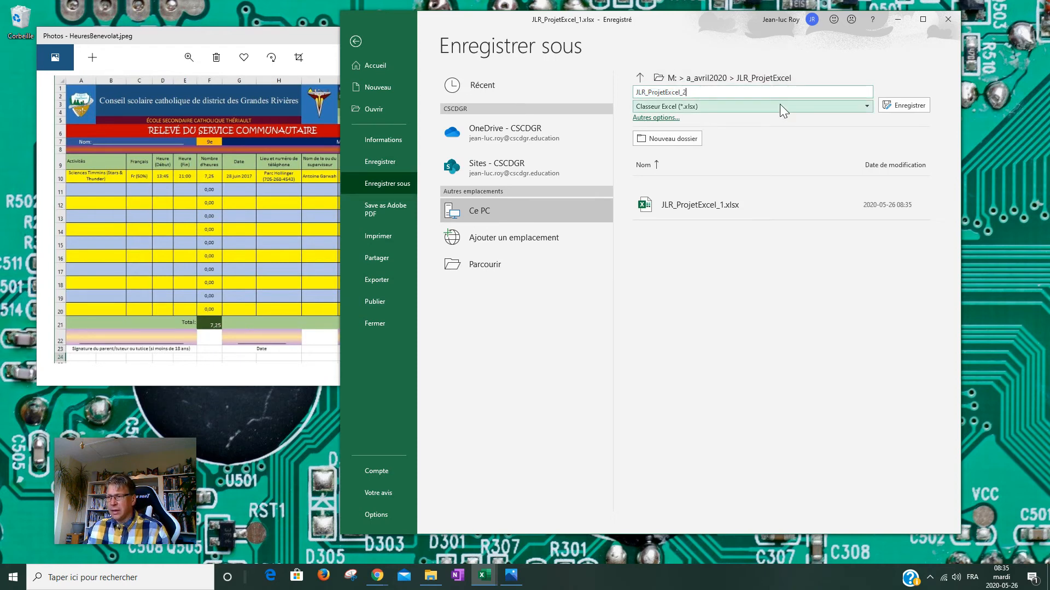
left_click(909, 106)
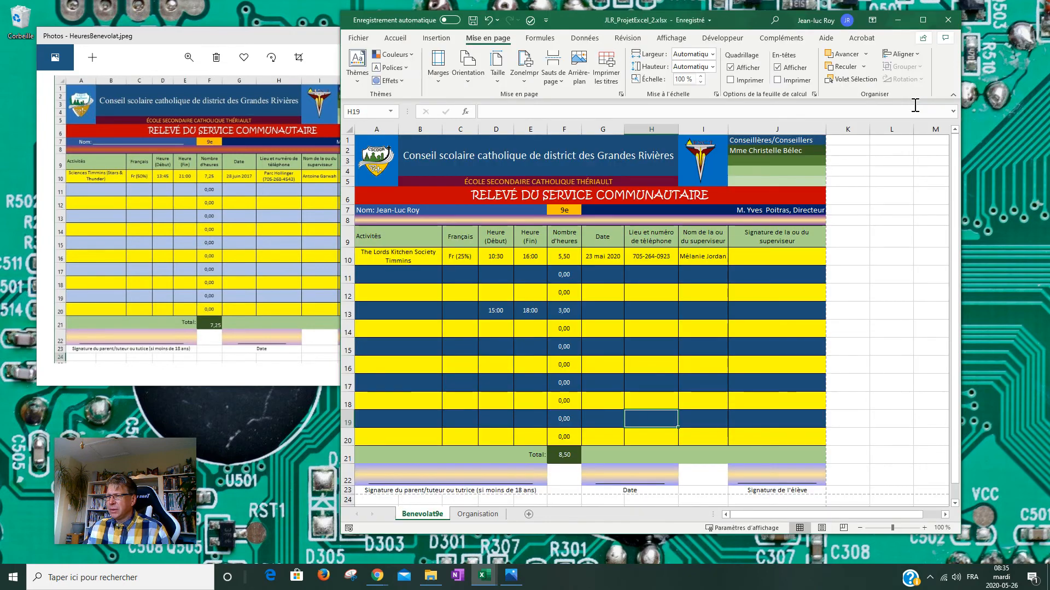
Save a third version of the workbook as JLR_ProjetExcel_3 in the same folder.
left_click(367, 36)
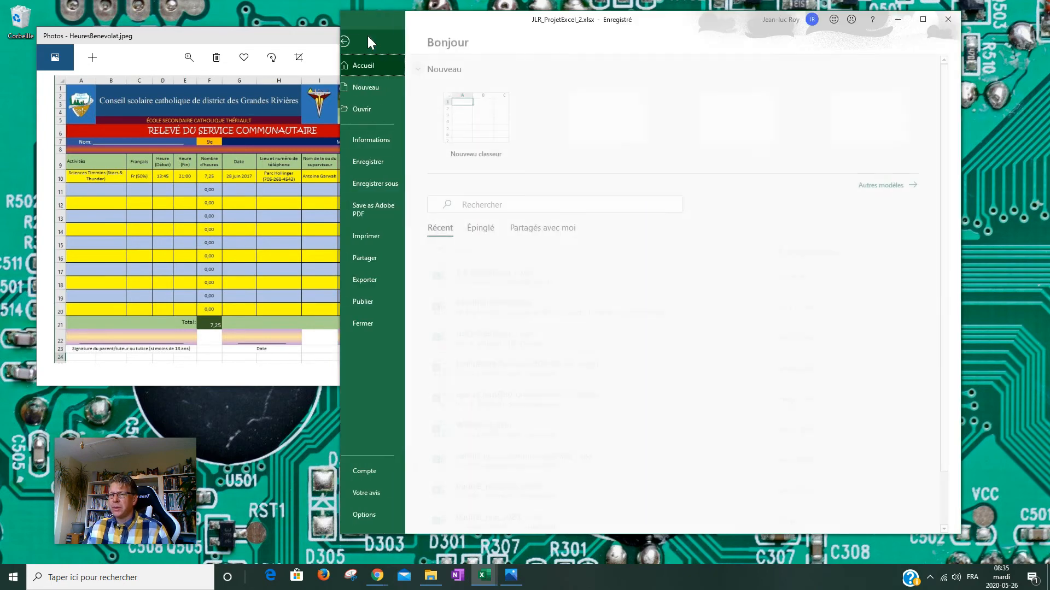
left_click(375, 185)
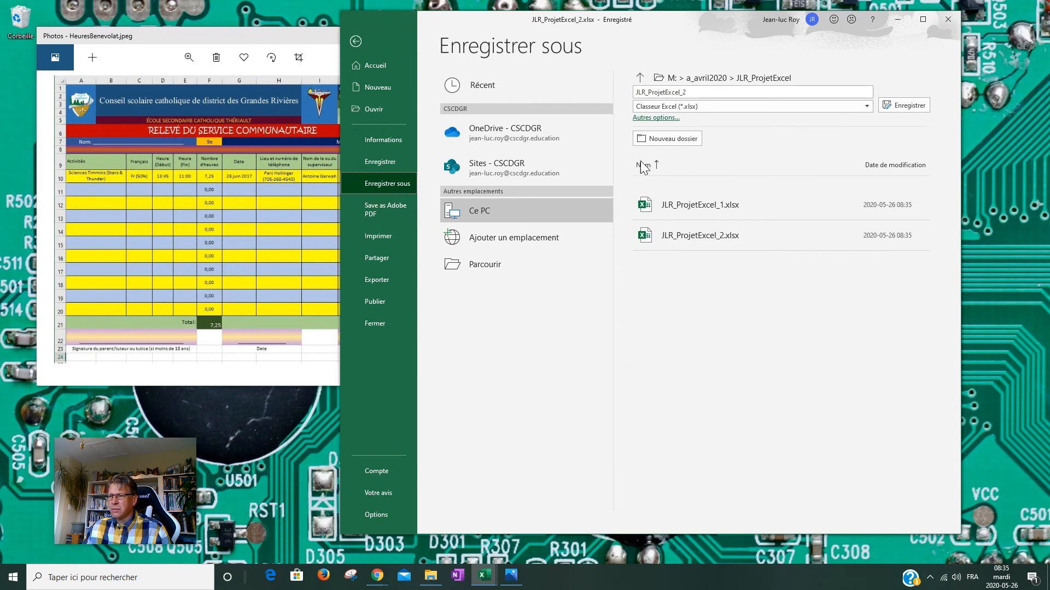
left_click(701, 93)
left_click(701, 91)
key("BackSpace")
type("3")
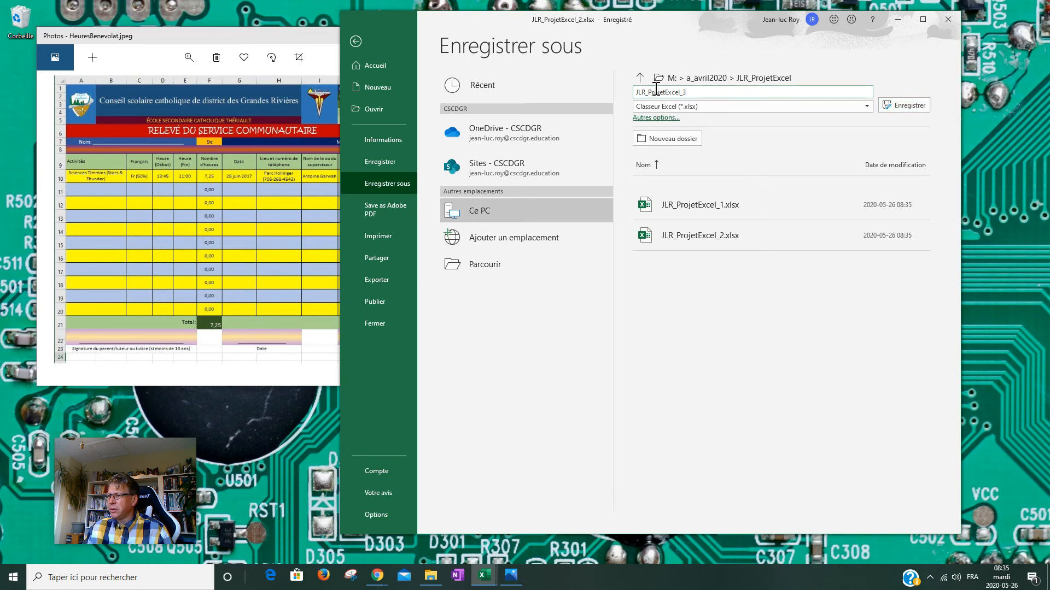
left_click(900, 106)
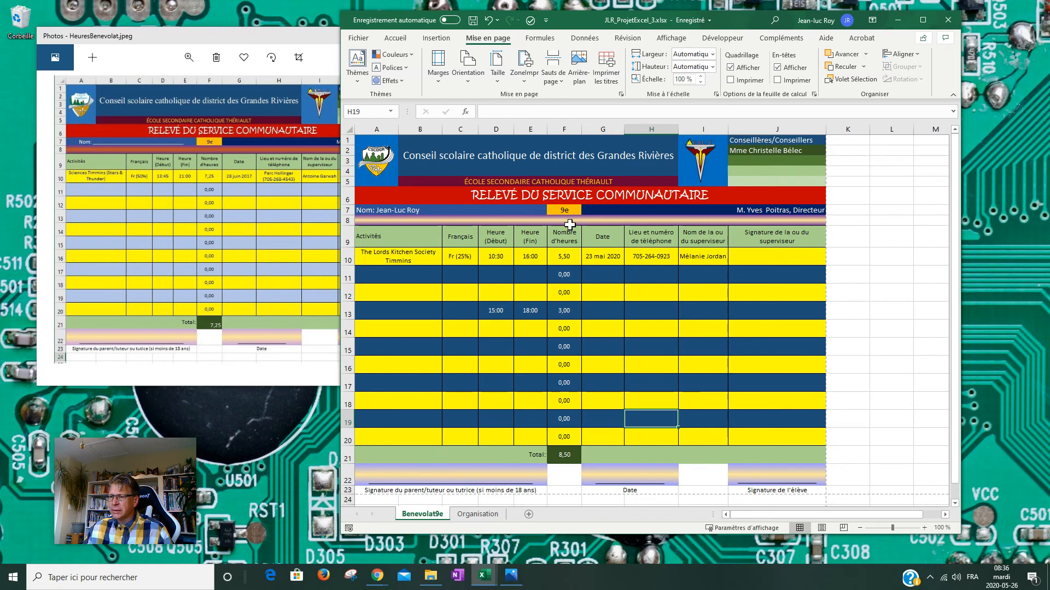
Choose 14:30 as the start time (Heure Début) in cell D17.
left_click(502, 333)
left_click(518, 332)
left_click(502, 368)
left_click(504, 382)
left_click(518, 387)
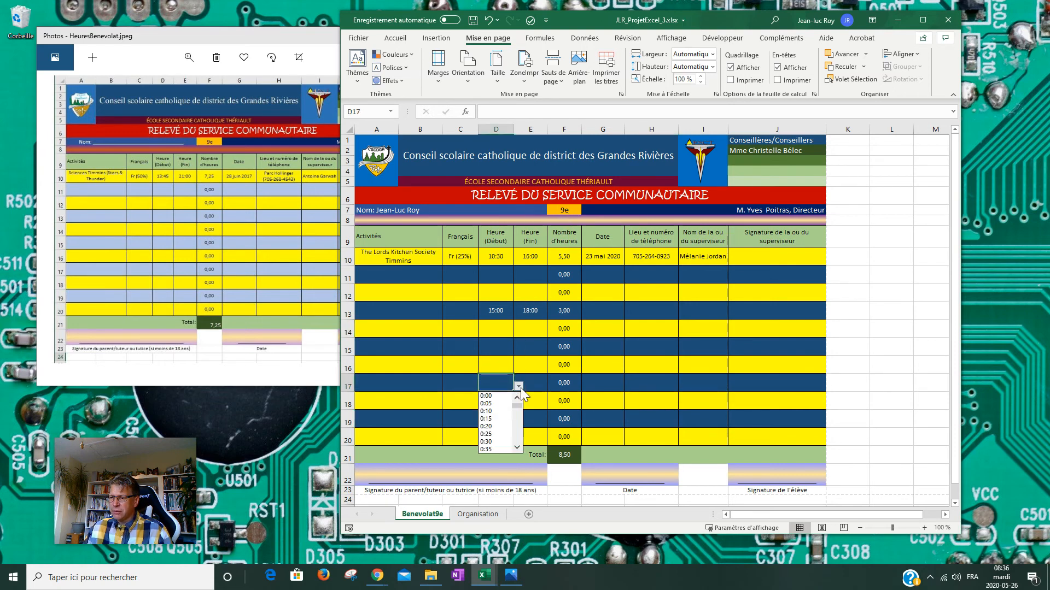
left_click_drag(517, 407, 519, 426)
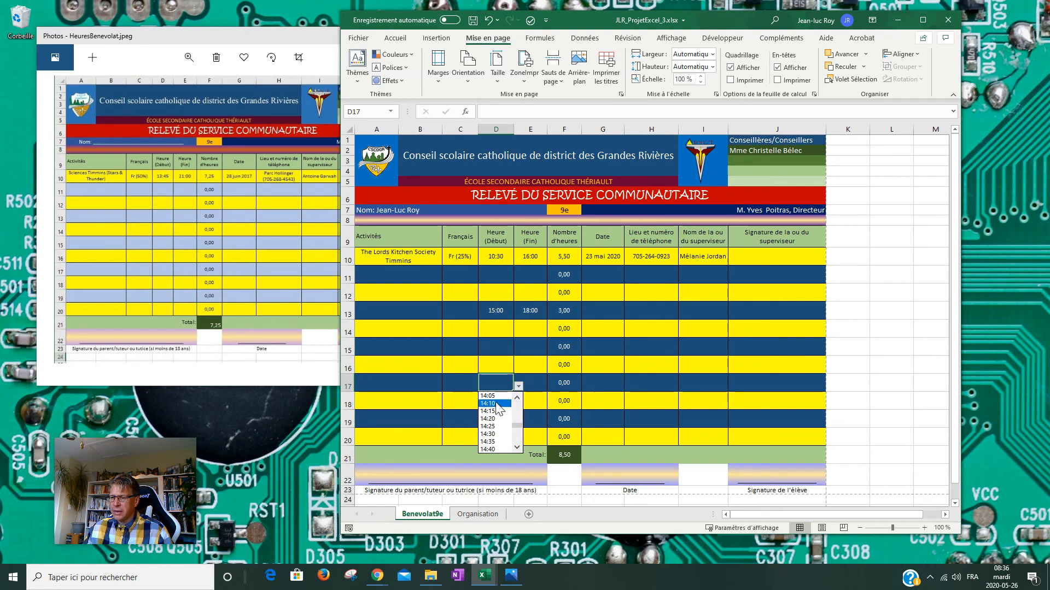
left_click(492, 434)
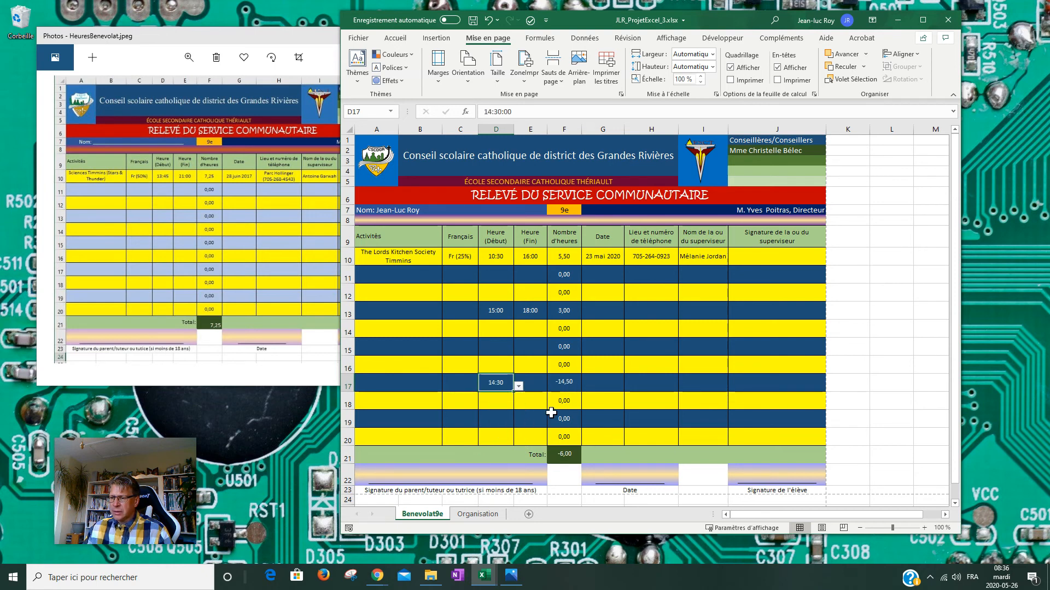
Choose 17:30 as the end time (Heure Fin) in cell E17.
left_click(541, 385)
left_click(552, 386)
left_click(549, 411)
left_click_drag(549, 407, 548, 431)
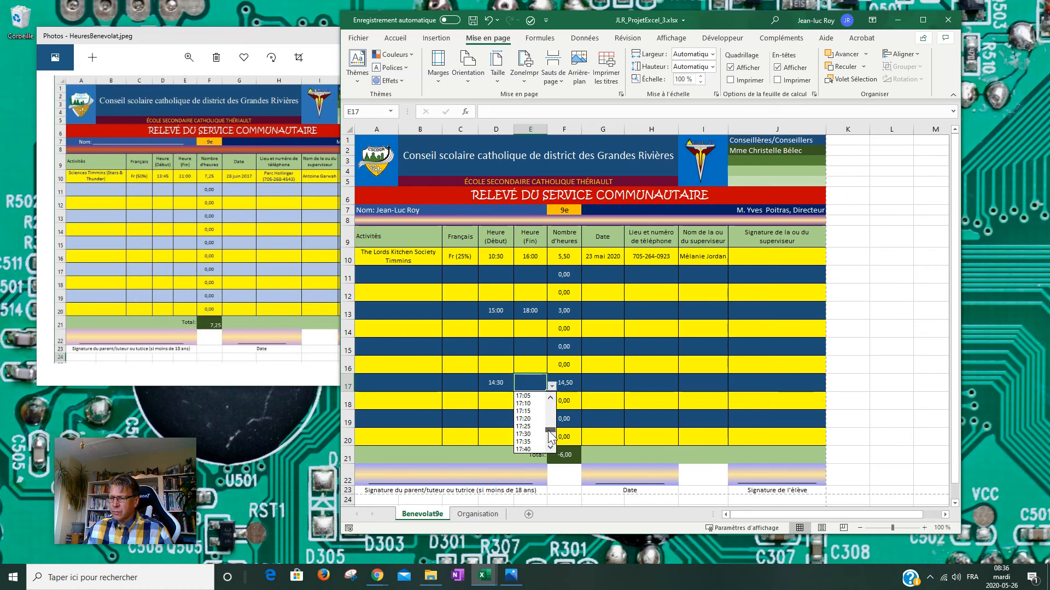
left_click(533, 435)
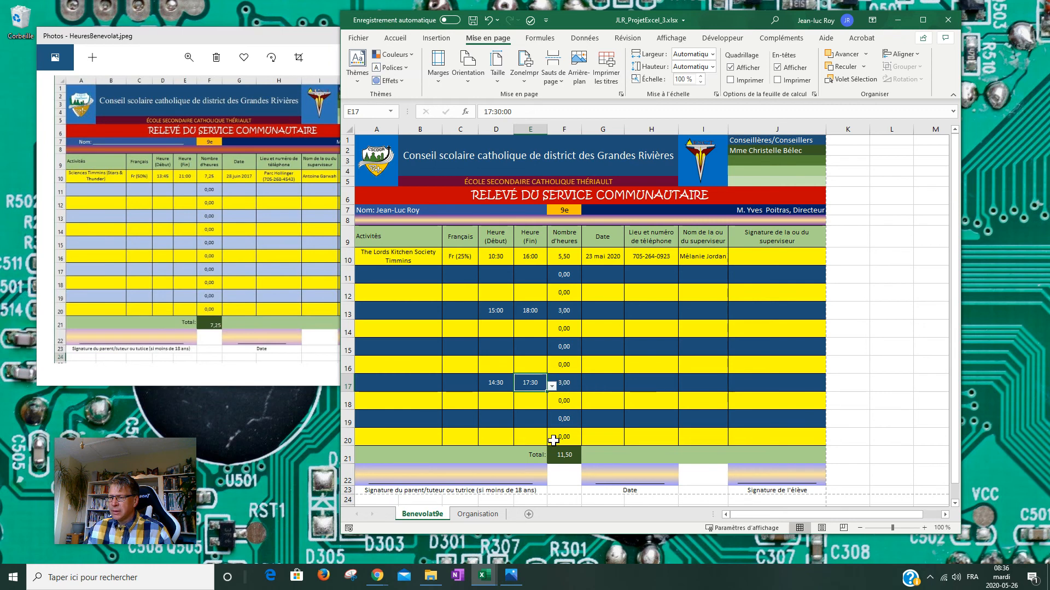
left_click(595, 438)
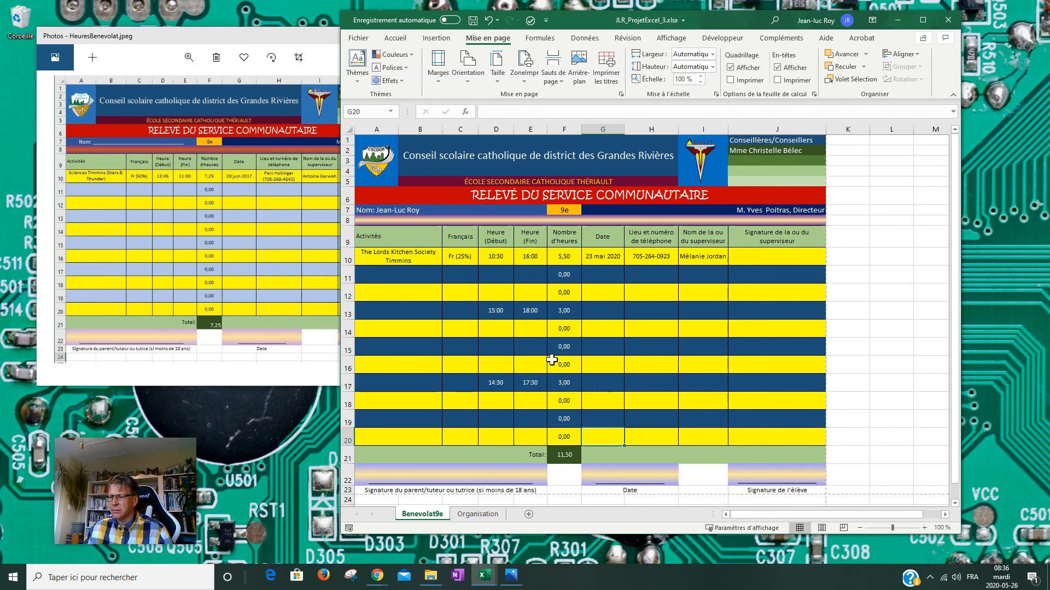
Choose Fr (50%) in the Français column for cells C13 and C17.
left_click(478, 314)
left_click(483, 314)
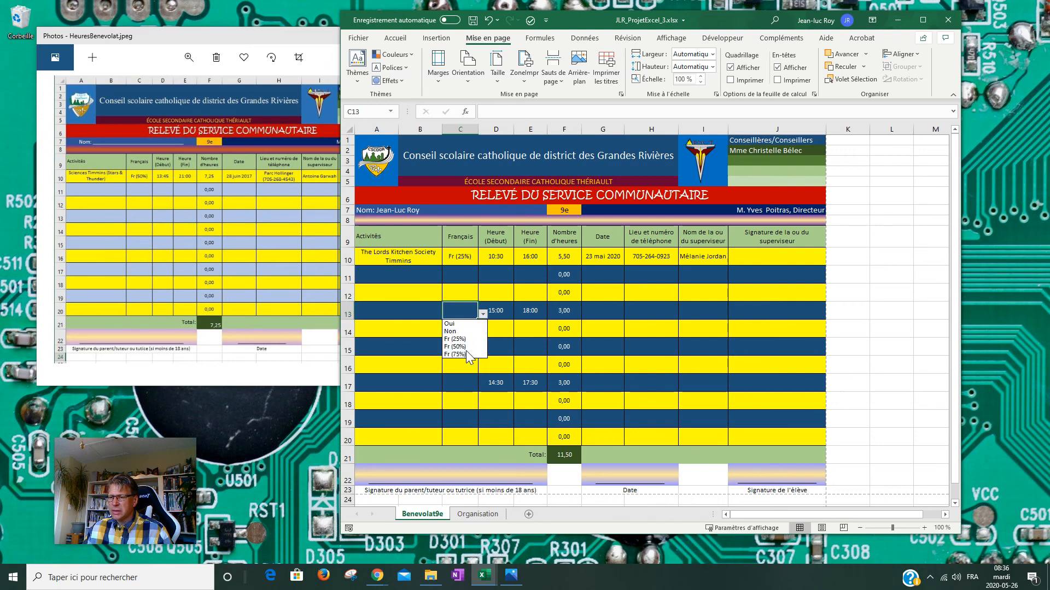
left_click(465, 348)
left_click(474, 385)
left_click(483, 386)
left_click(465, 419)
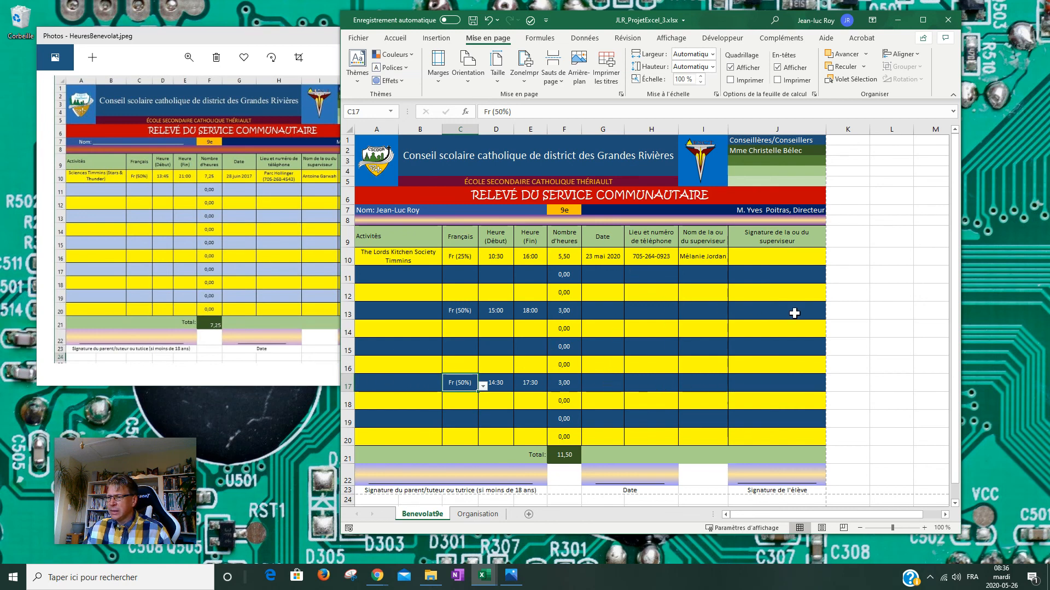
Enter 26 mai 2020 as the activity date in cell G17.
left_click(592, 274)
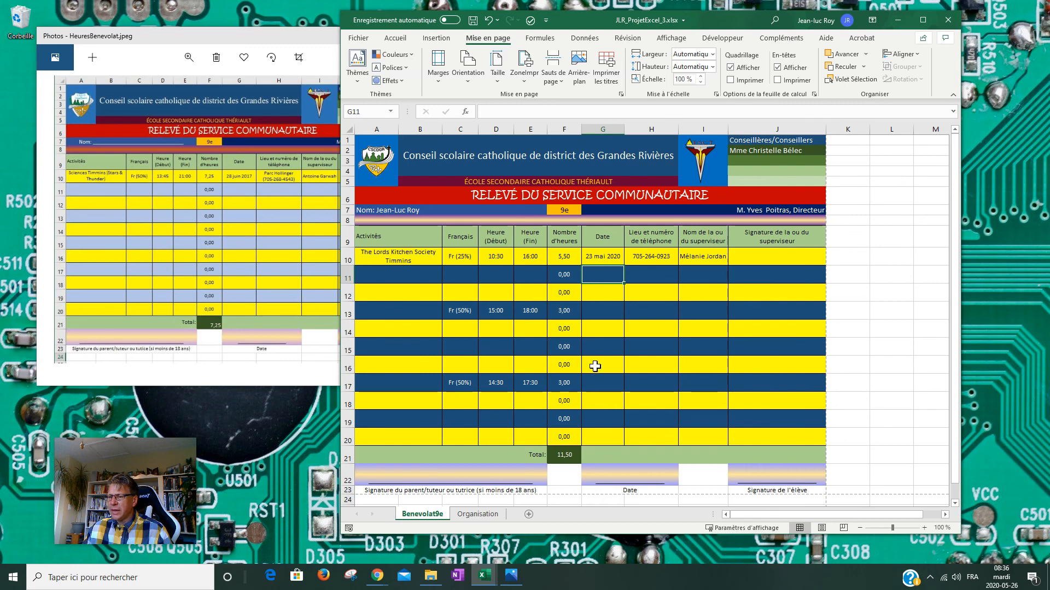
left_click(599, 382)
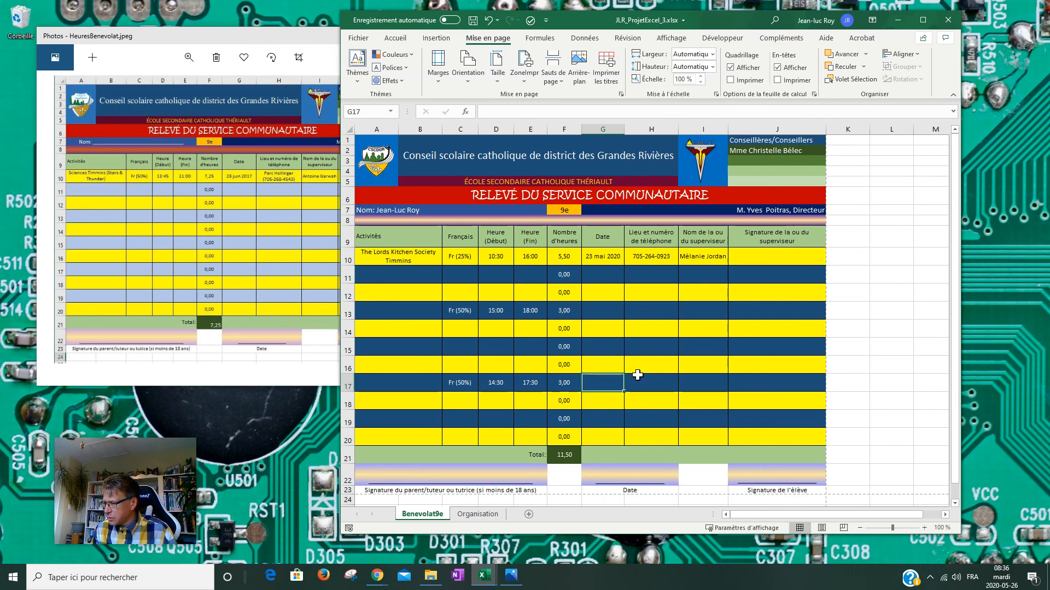
type("26 m")
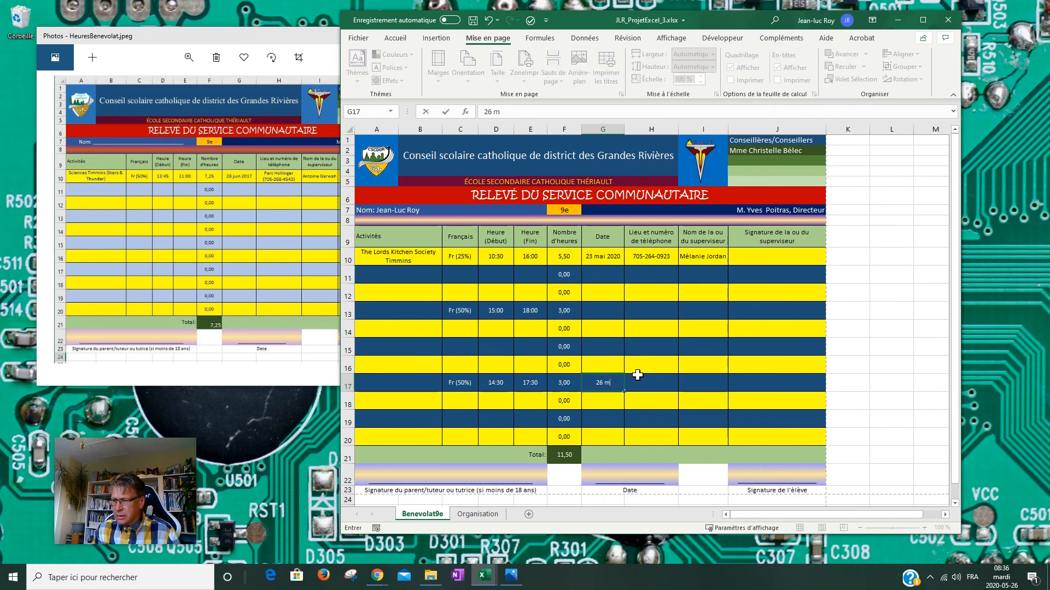
type("ai 2020")
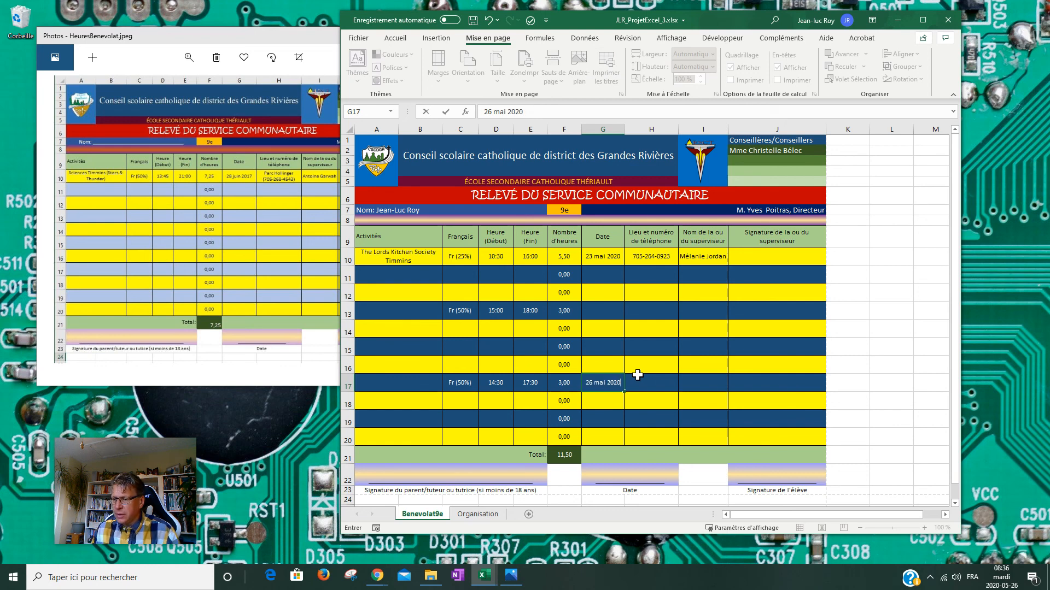
key("Return")
Change the date in cell G17 to 2020-04-26 and save the workbook.
left_click(604, 381)
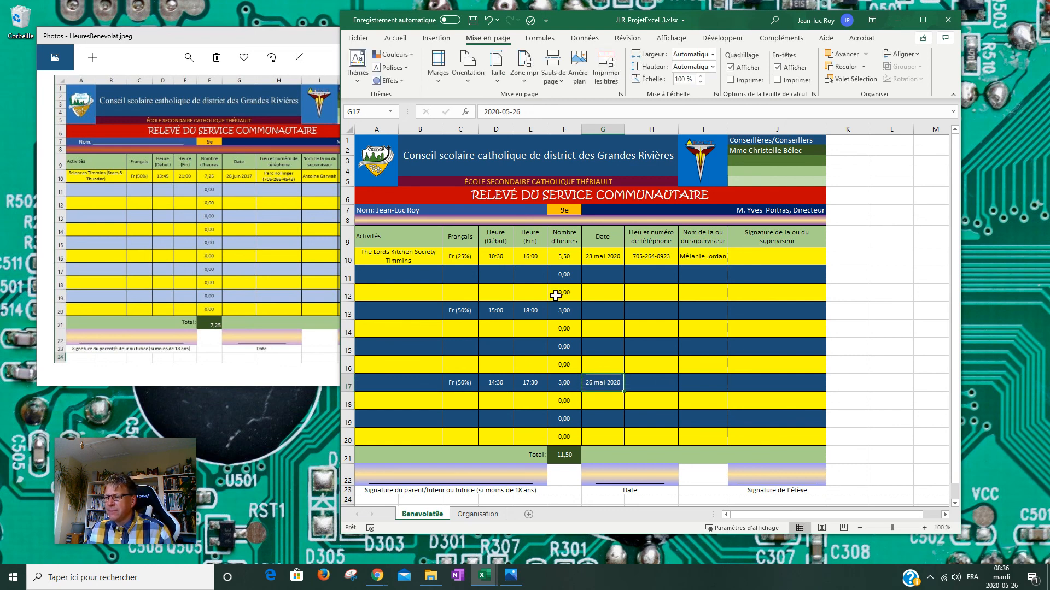
left_click(510, 111)
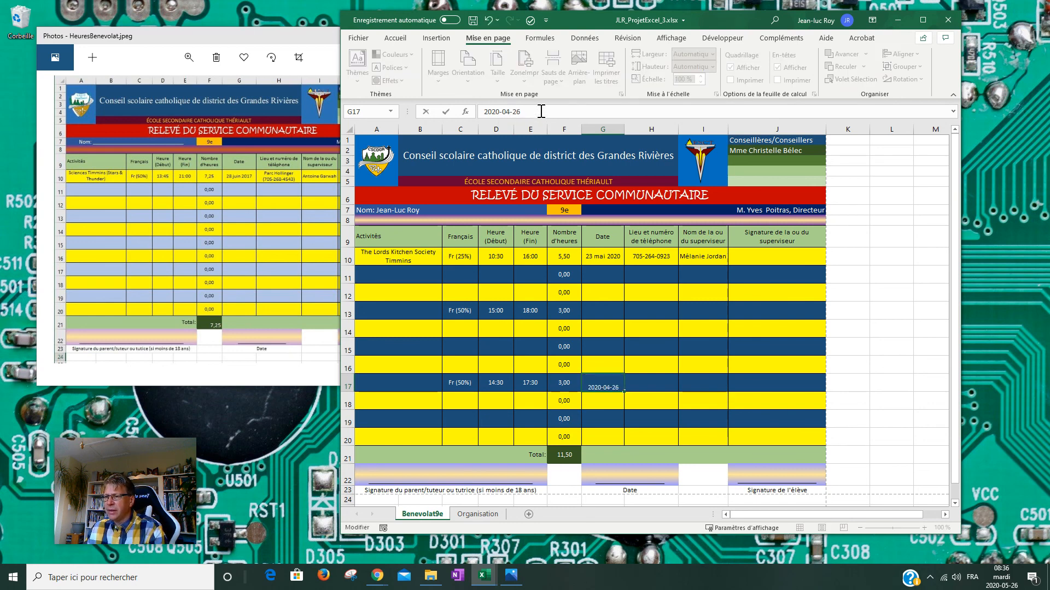
key("Return")
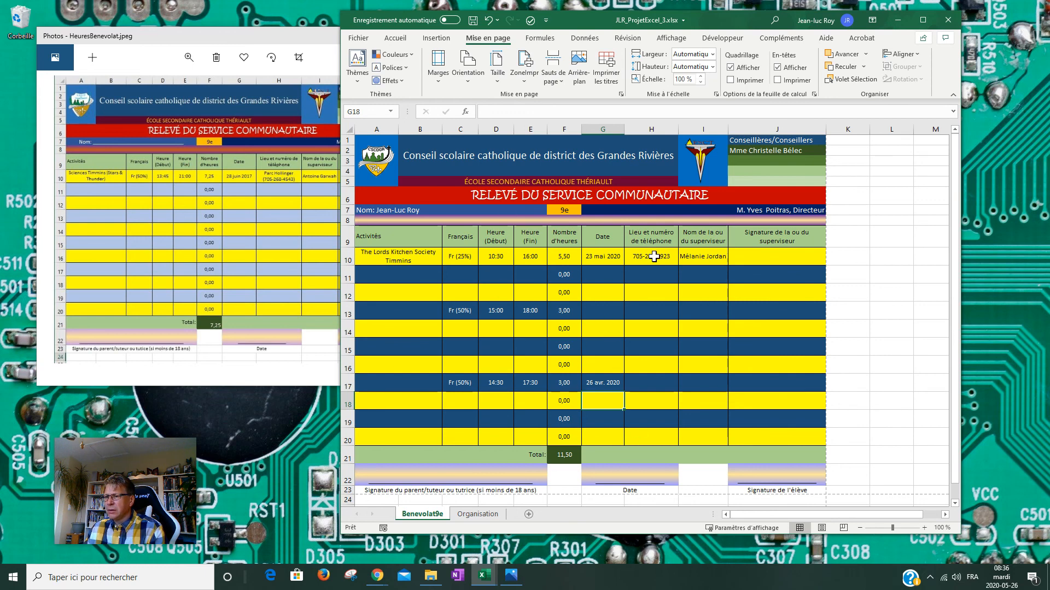
left_click(473, 20)
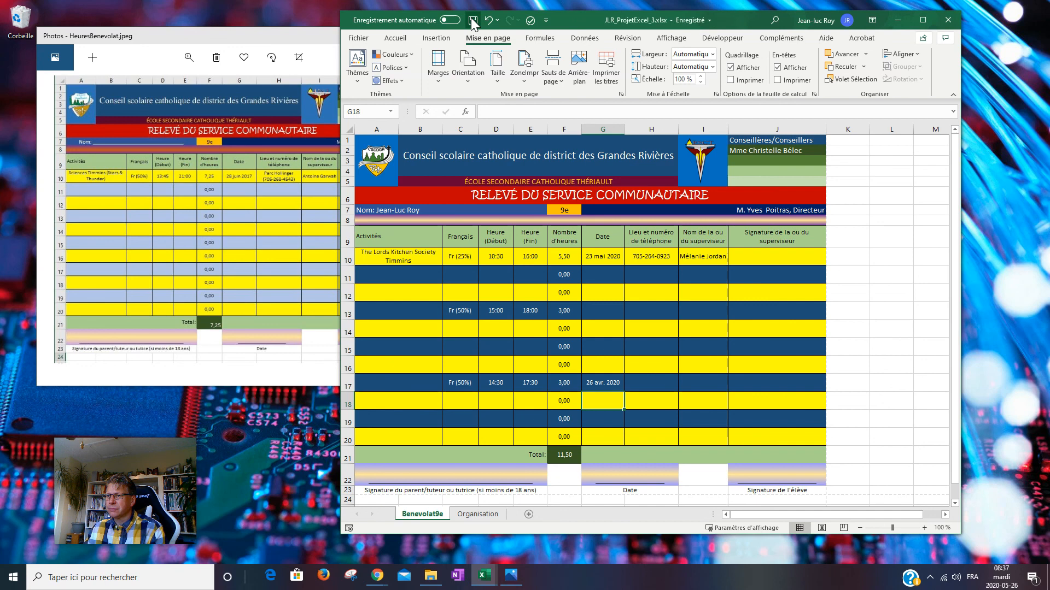